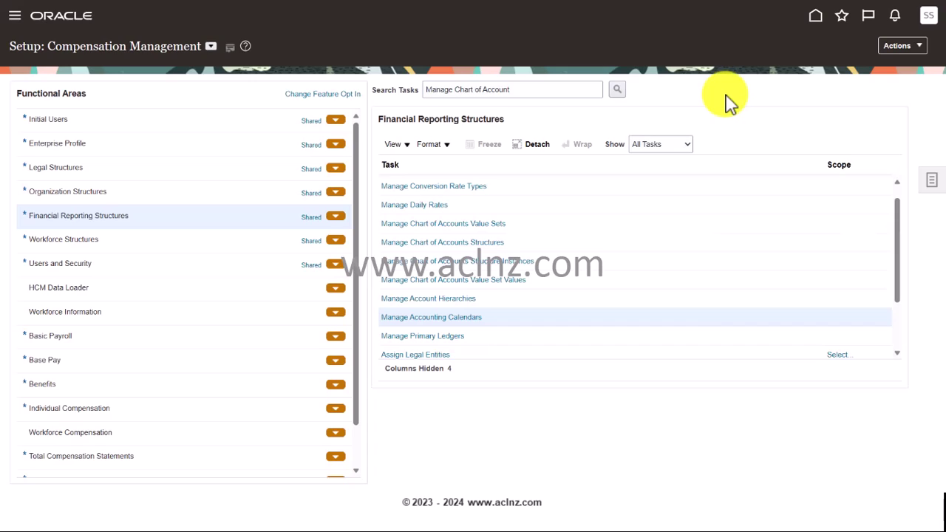
click(929, 18)
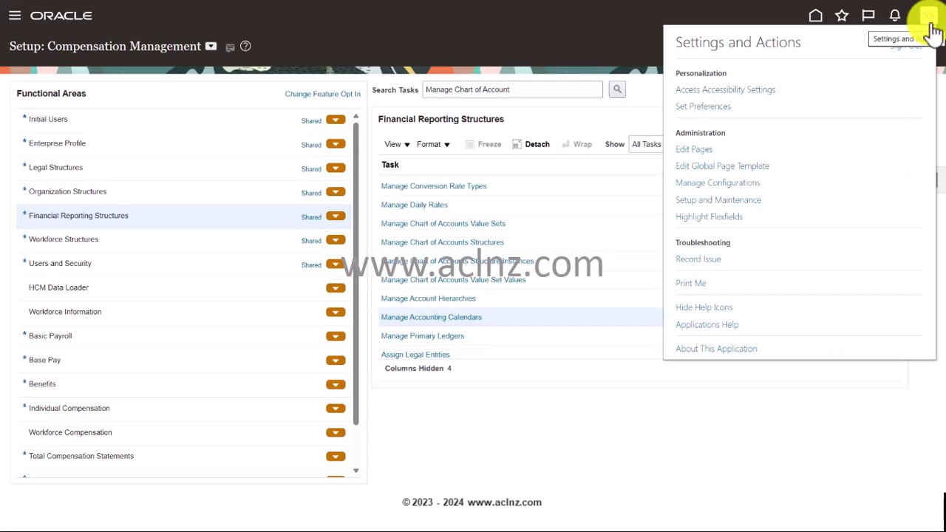
click(699, 353)
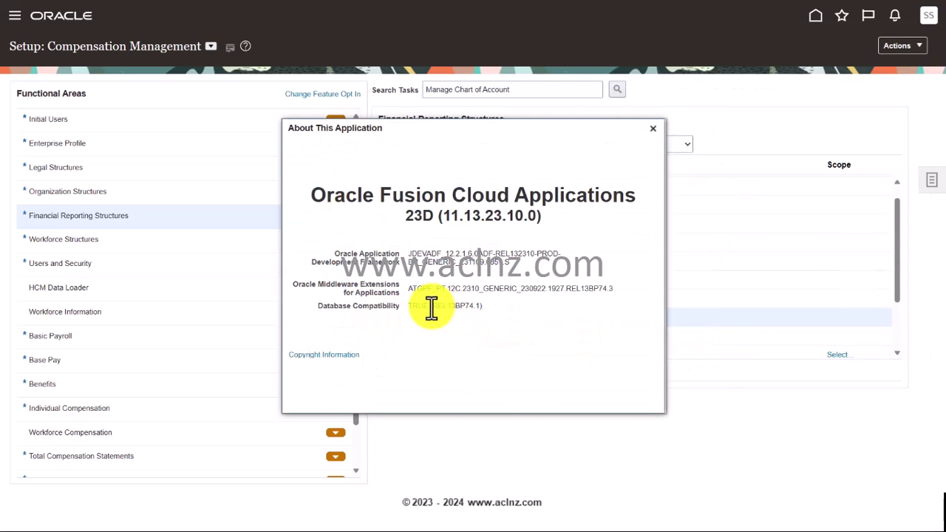
drag(432, 306, 456, 306)
drag(406, 214, 435, 219)
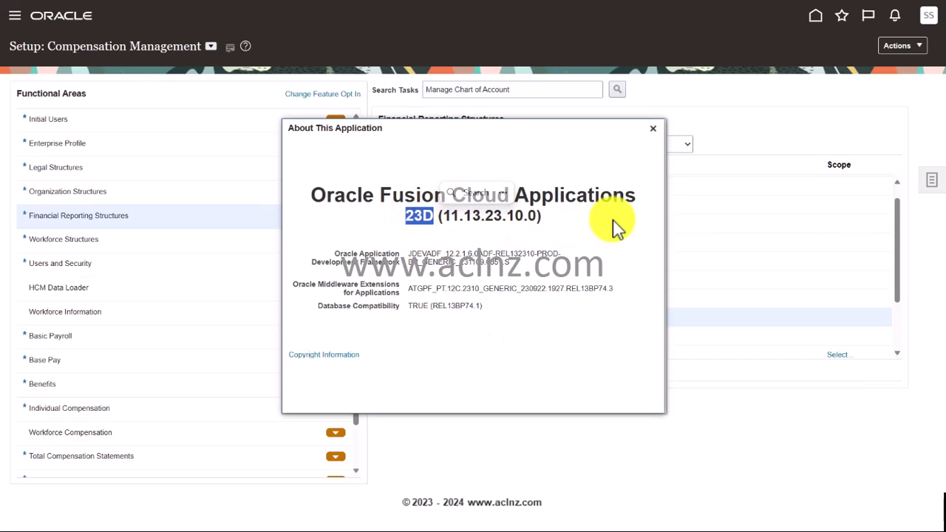
click(655, 130)
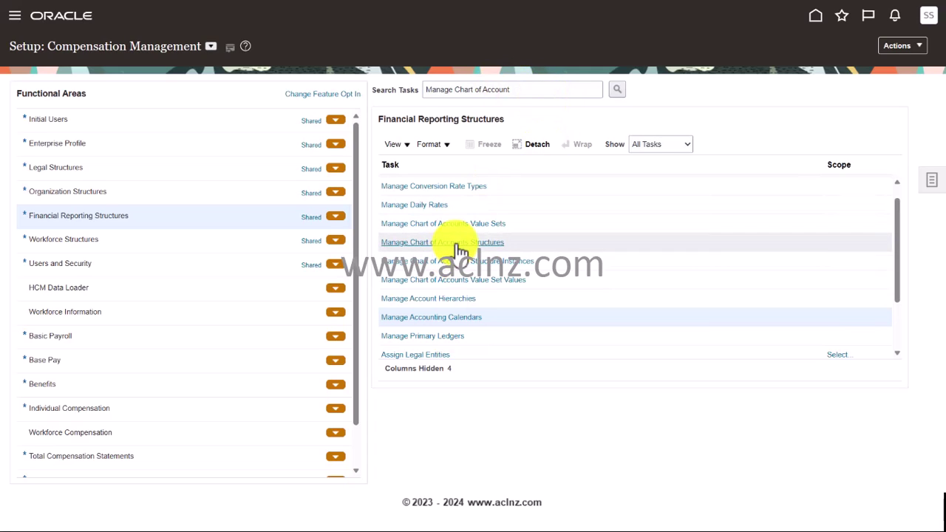
Open the Manage Chart of Accounts Structures task from the task search.
click(519, 90)
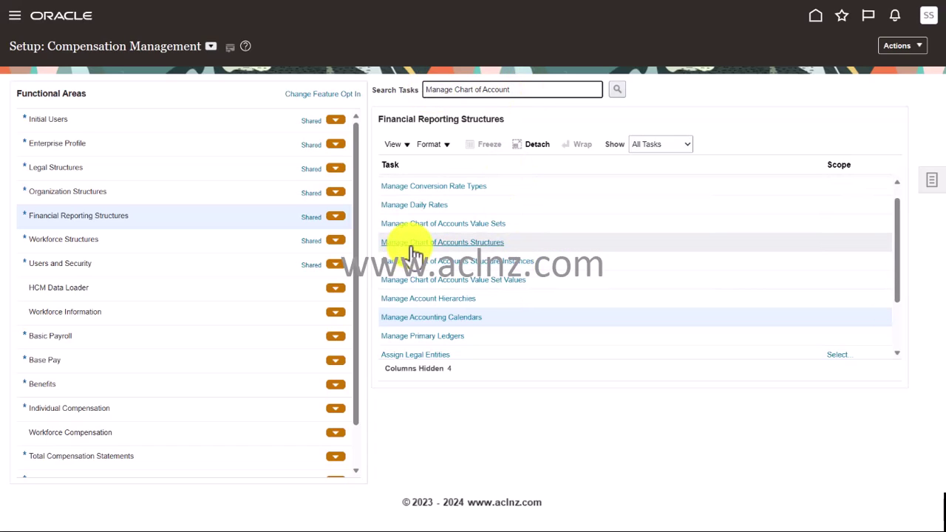
click(524, 245)
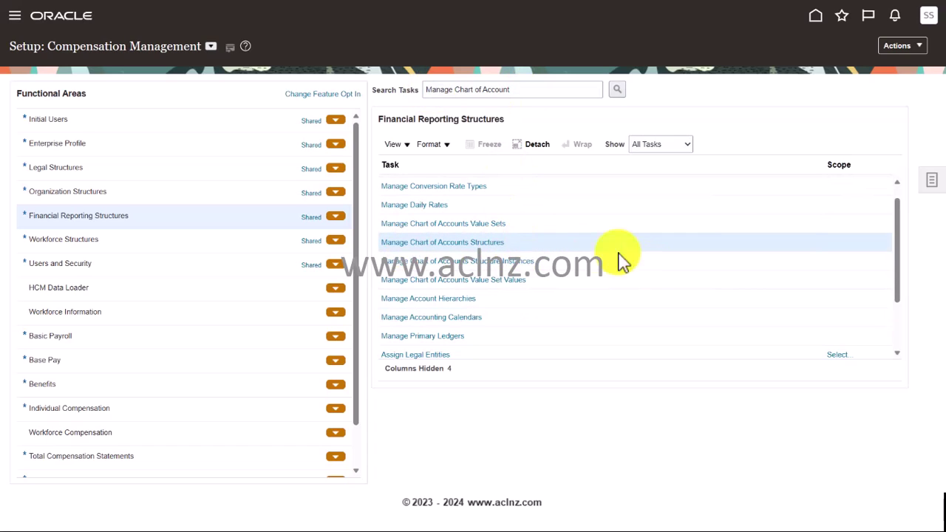
click(449, 245)
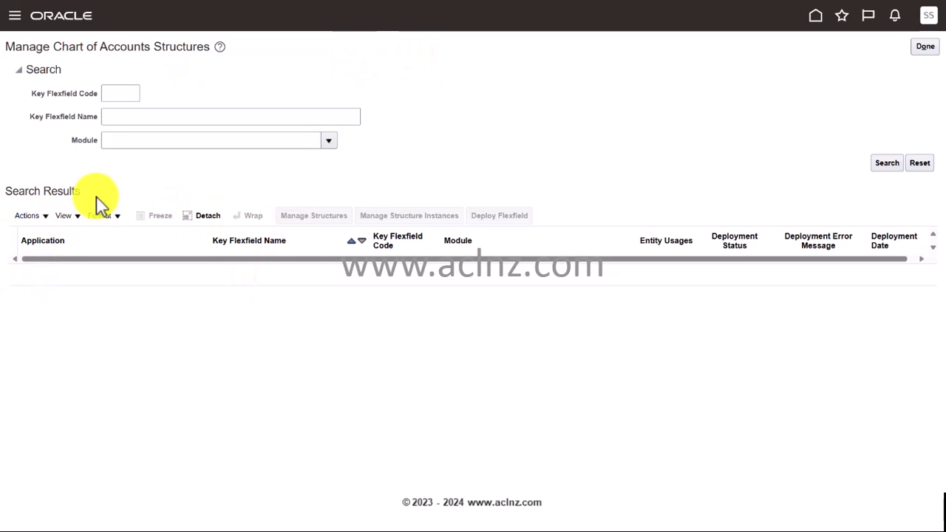
Search to list the General Ledger Accounting Flexfield.
click(45, 218)
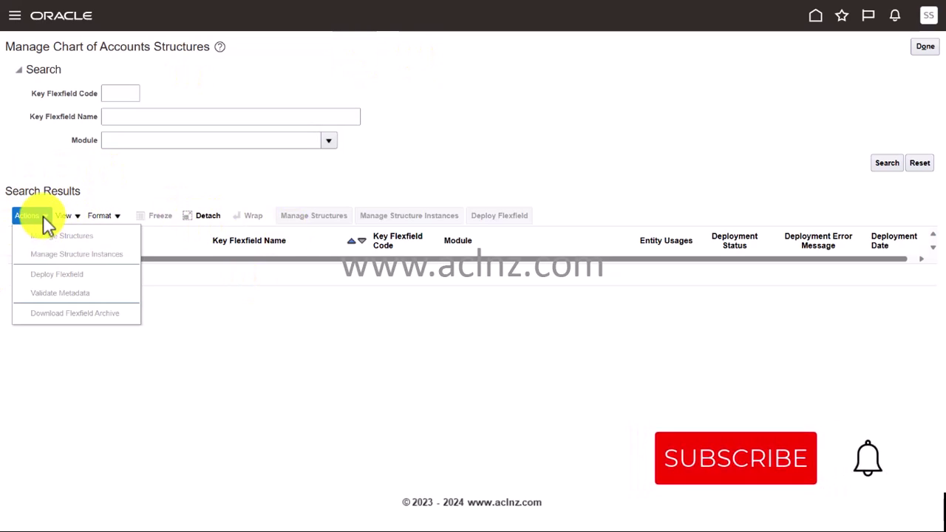
click(399, 349)
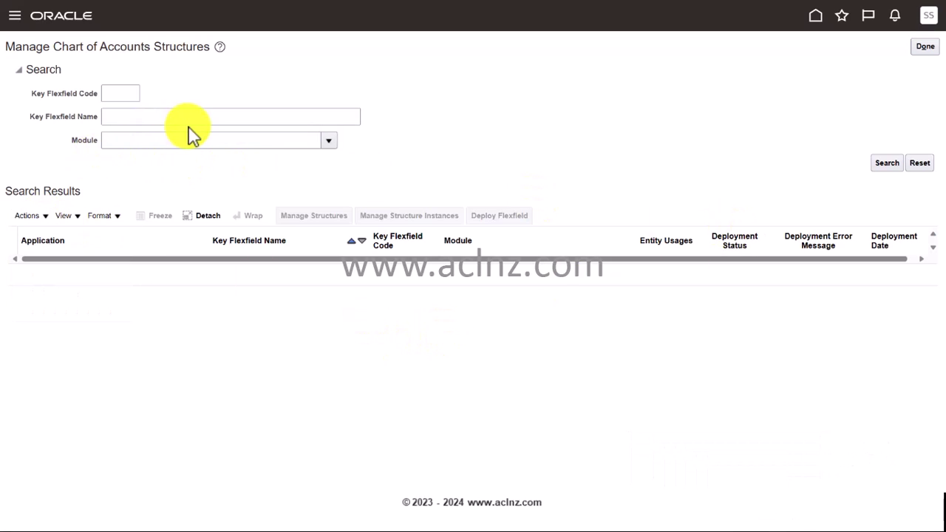
click(889, 163)
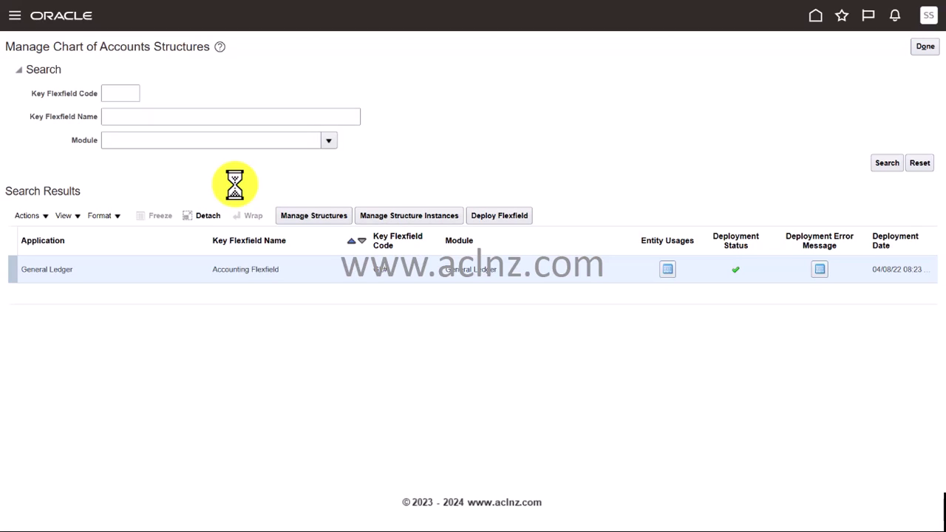
click(42, 215)
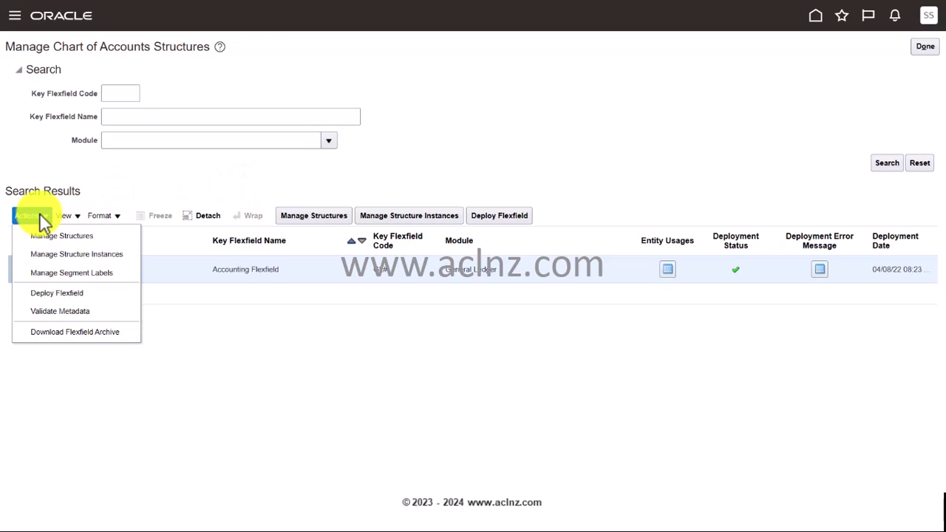
click(42, 218)
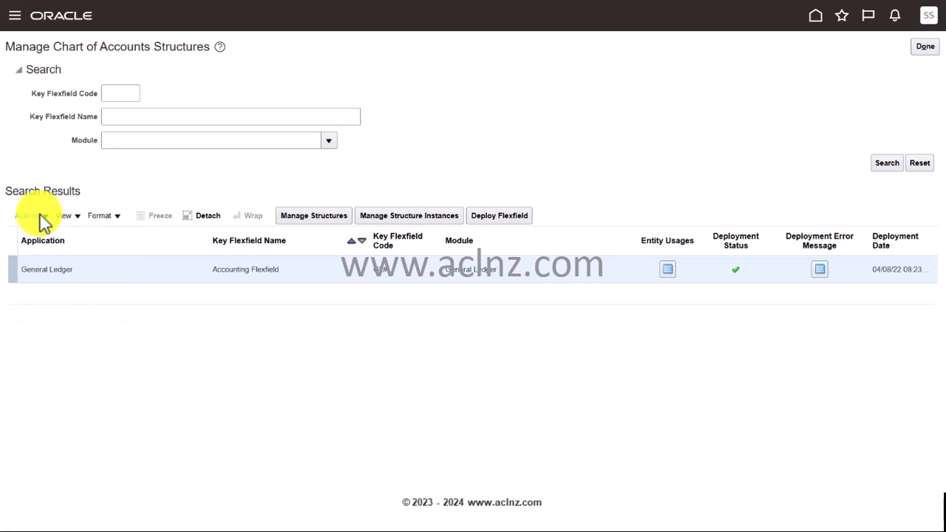
Create structure OR_GL_COA named 'Orange GL Chart of Accounts Structure'.
click(318, 217)
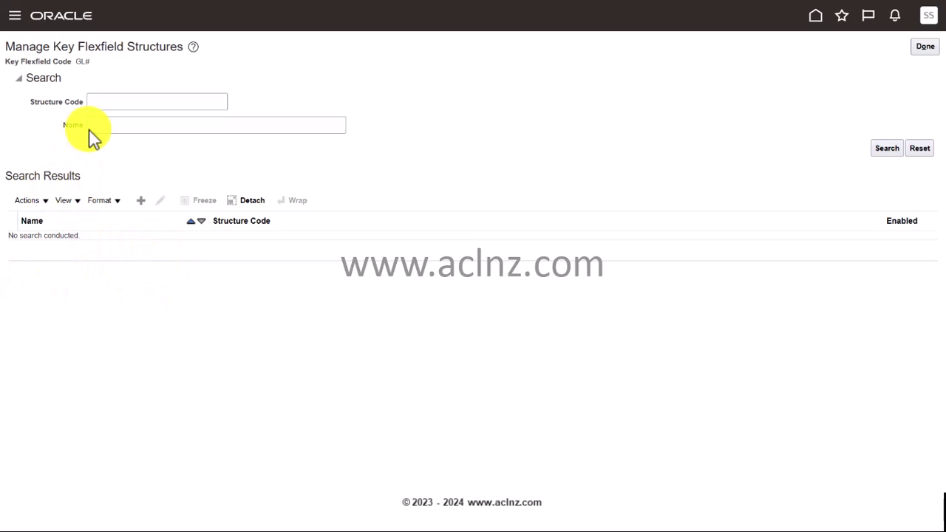
click(141, 205)
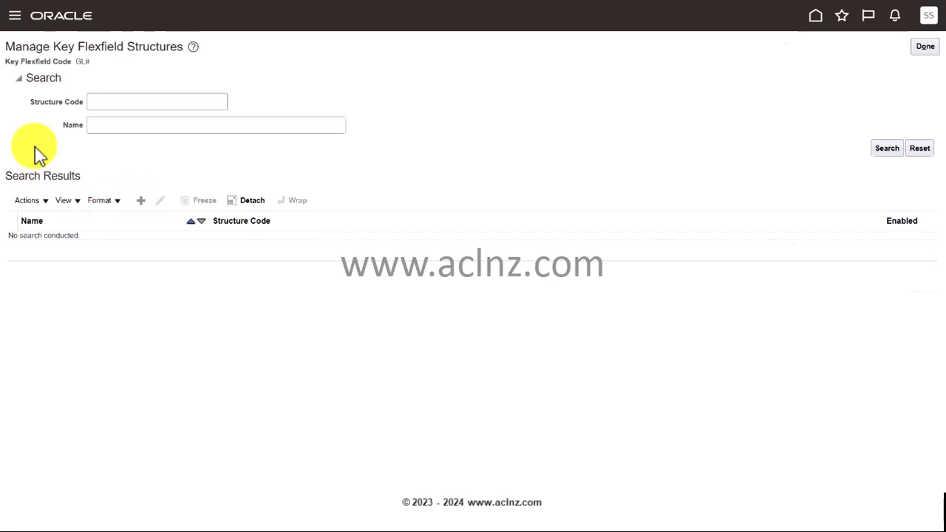
click(93, 82)
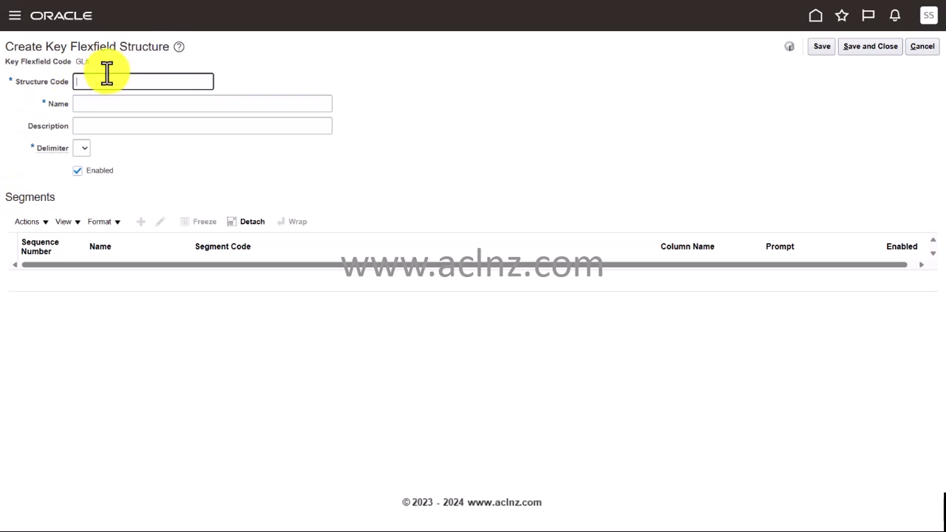
text(OR)
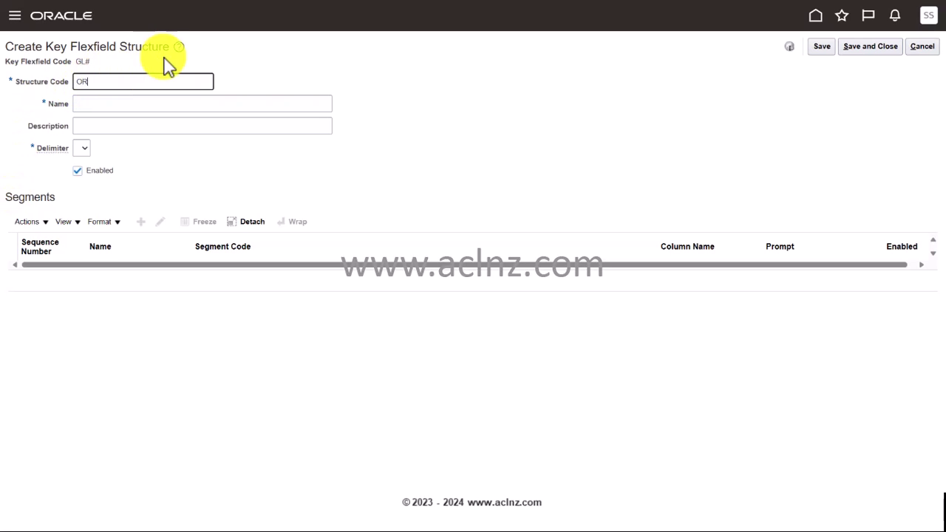
text(_GL_COA)
click(144, 103)
text(Orange)
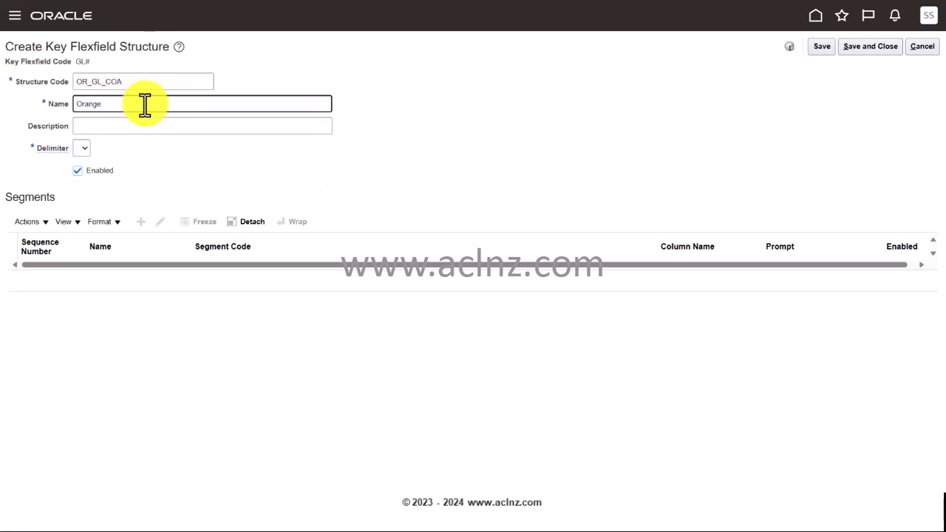
text( GL Chart of Accounts Structure)
Reuse the name as the description, choose a segment delimiter, and save.
drag(212, 103, 36, 95)
key(ctrl+c)
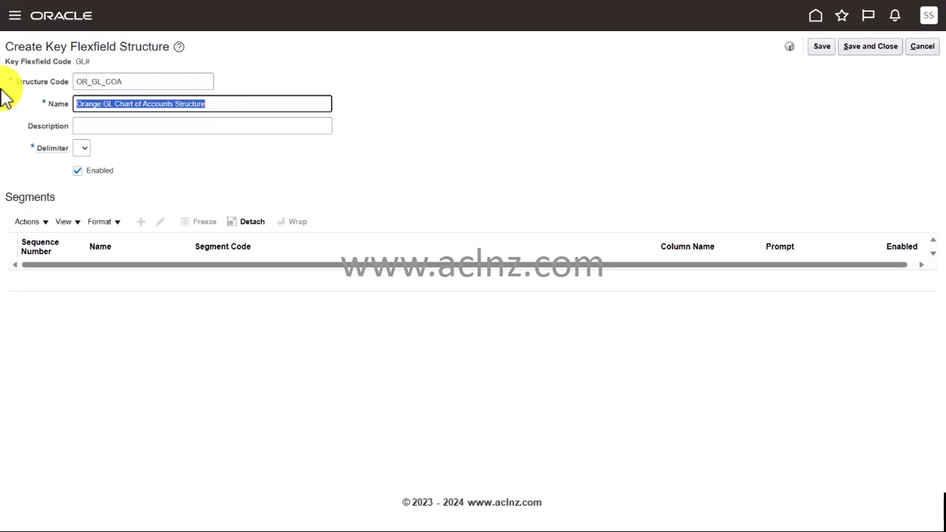
click(84, 125)
key(ctrl+v)
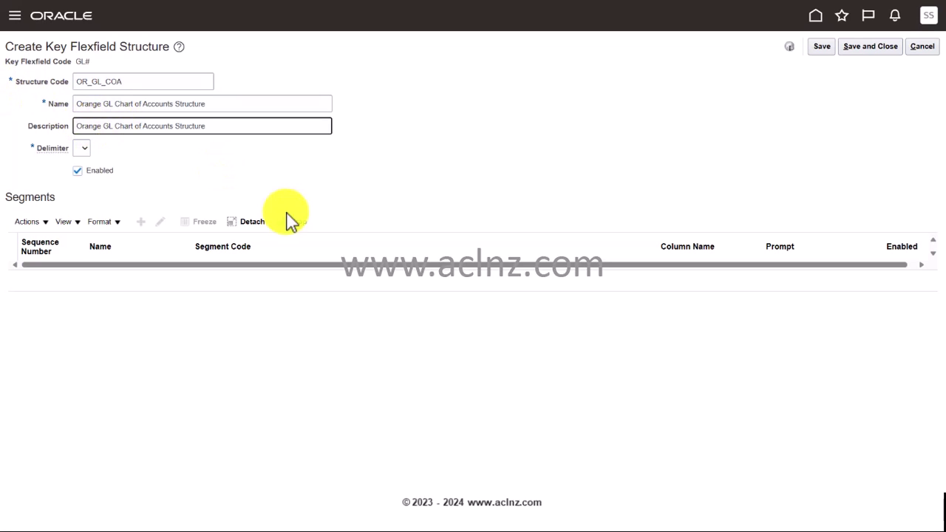
click(85, 149)
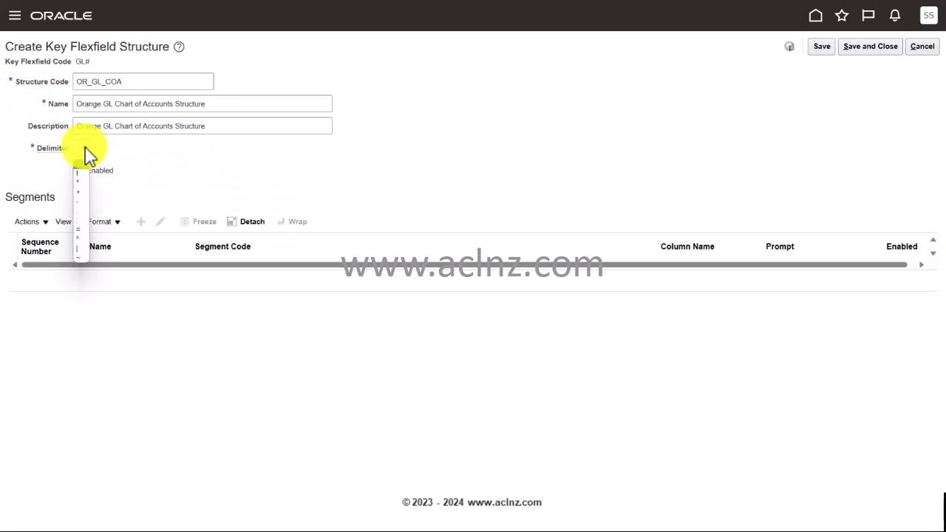
click(82, 203)
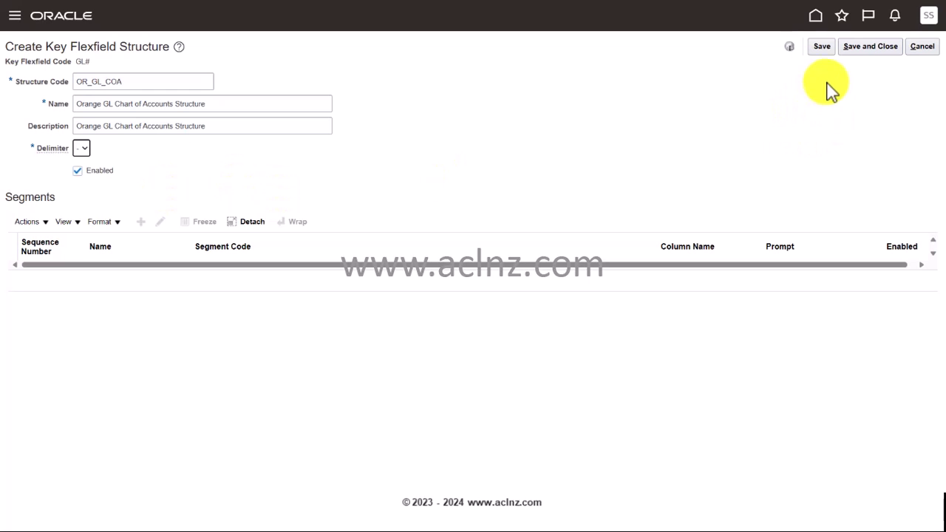
click(822, 47)
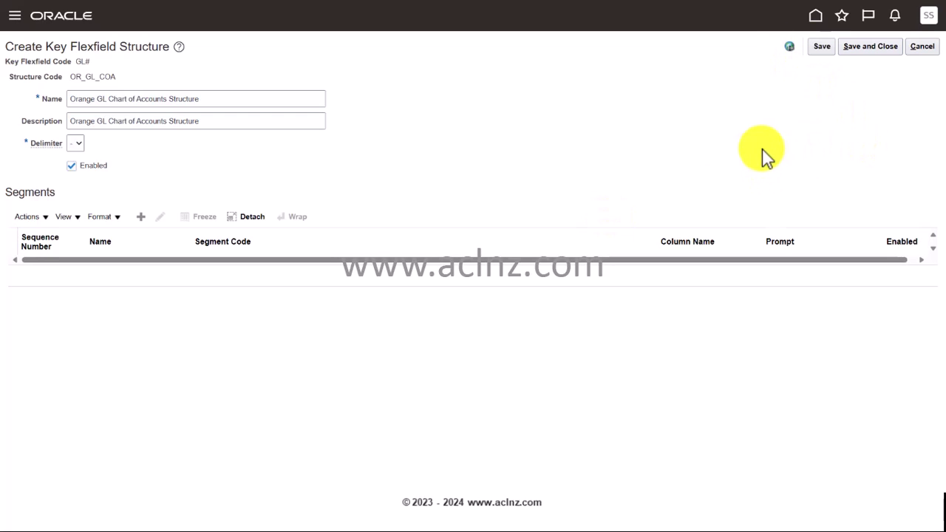
Add a new segment and assign it the Primary Balancing Segment label.
click(141, 218)
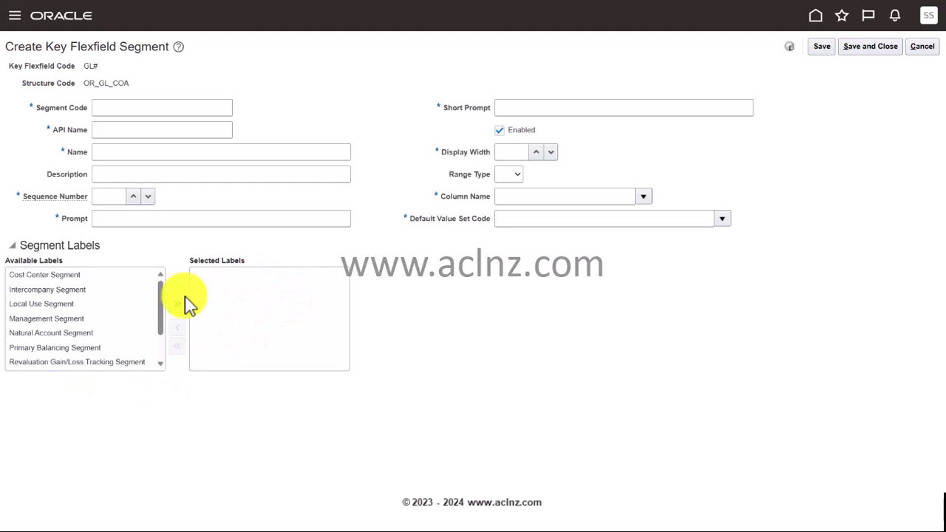
scroll(161, 305, down, 3)
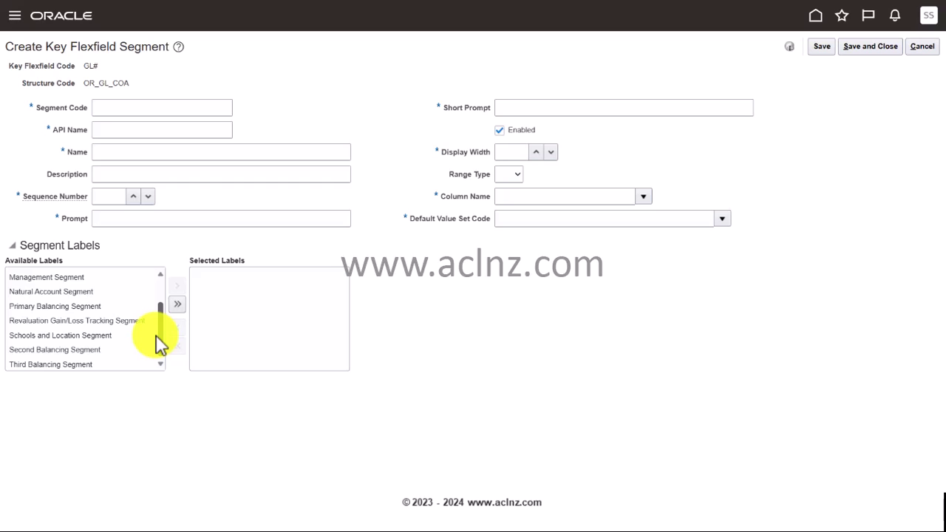
click(74, 306)
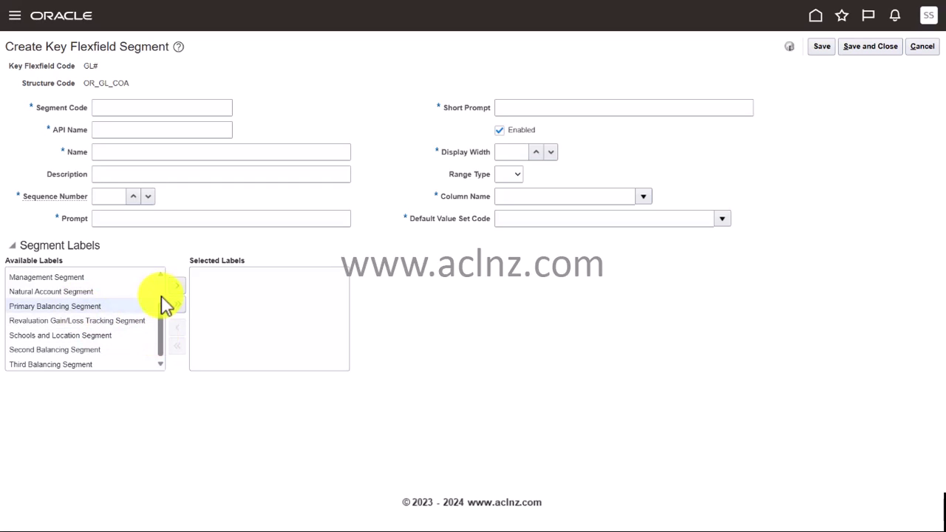
click(176, 294)
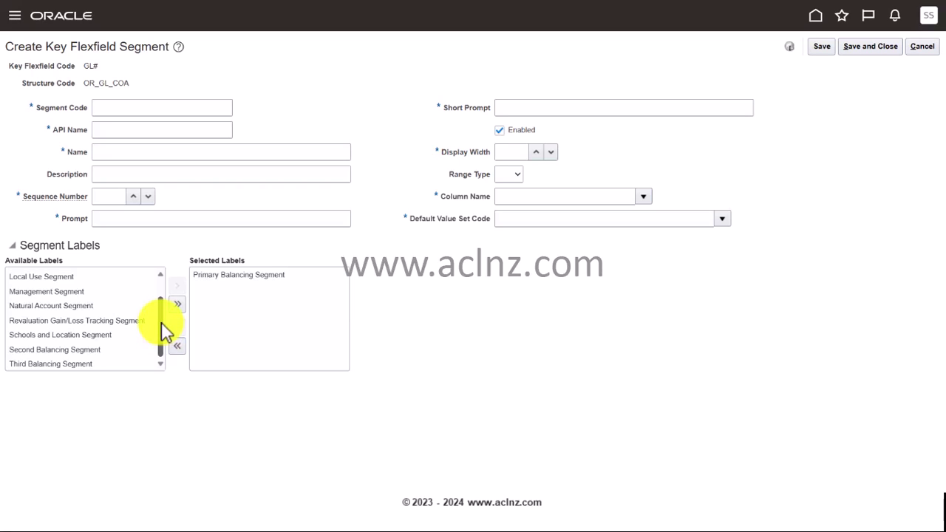
Enter segment code OR_COMPANY with API name orCompany.
click(151, 110)
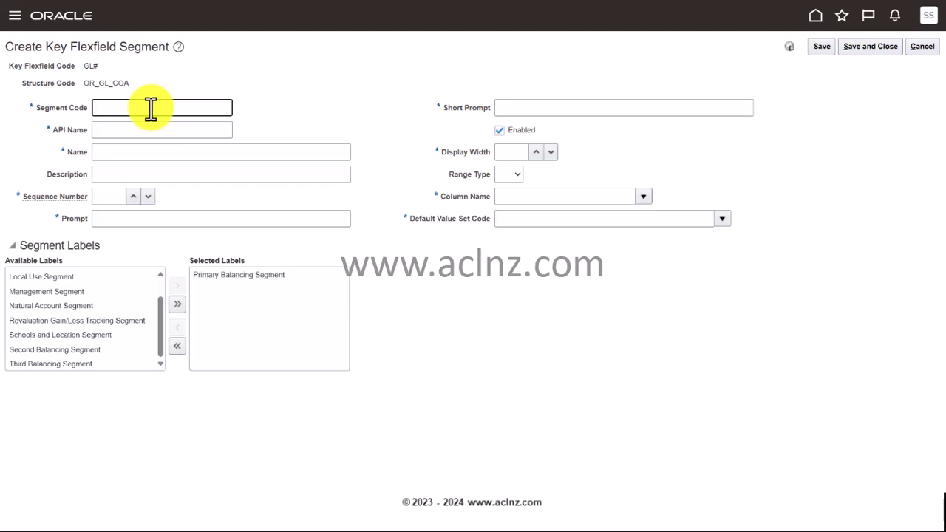
text(OR_COMPAN)
text(Y_01)
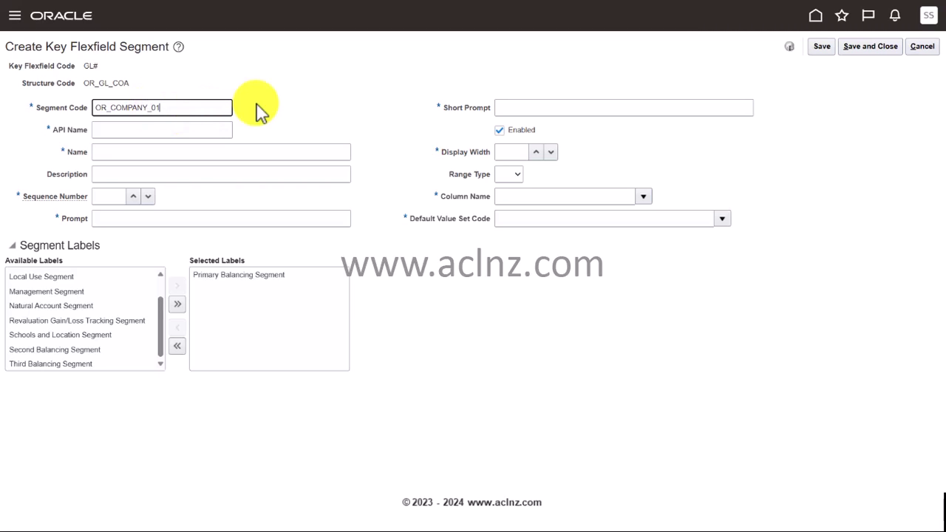
key(Tab)
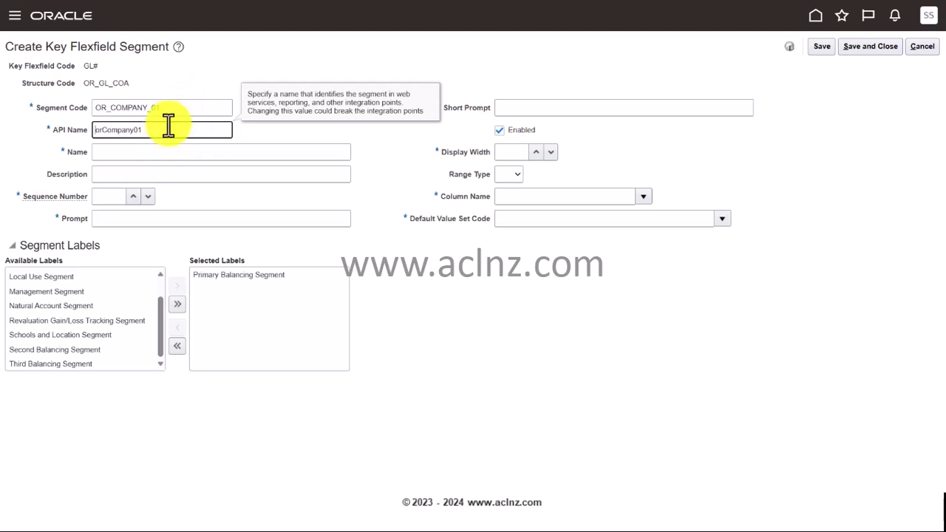
click(185, 108)
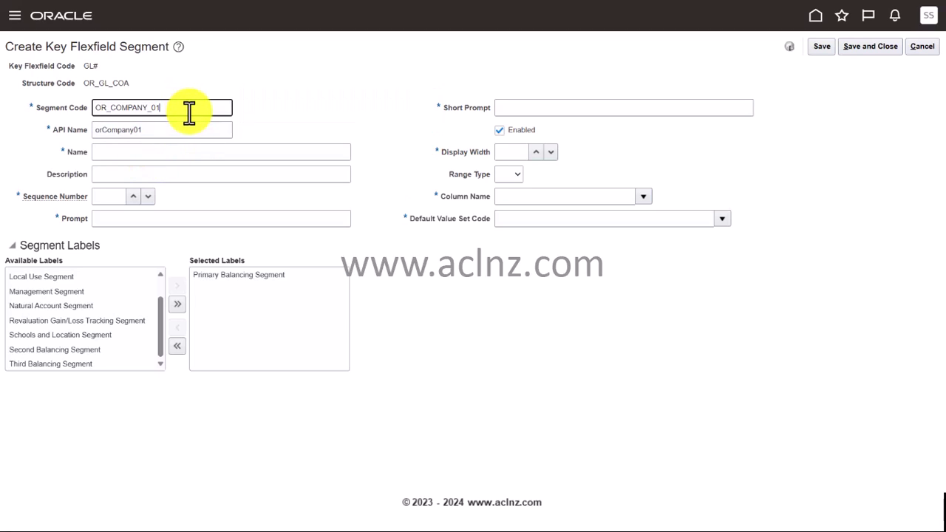
key(BackSpace)
key(BackSpace)
key(Tab)
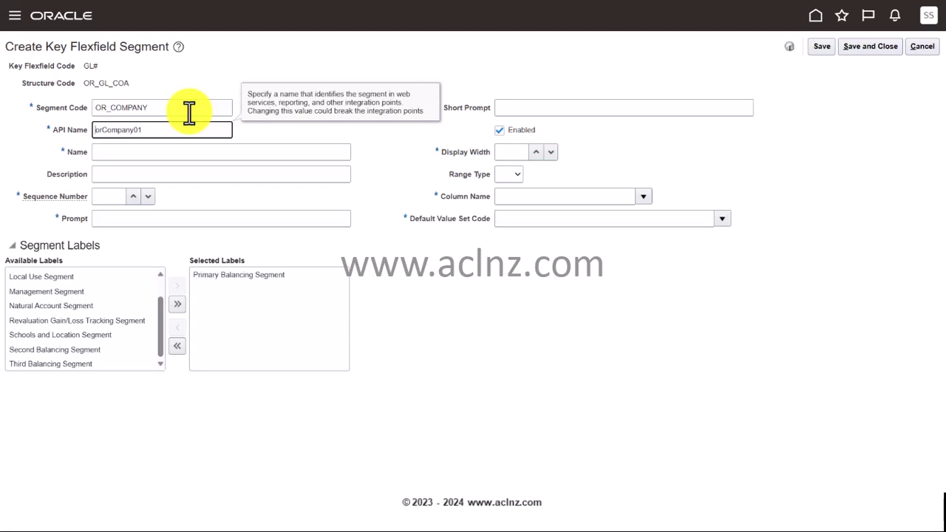
key(Right)
key(Right)
key(Right)
key(Right)
key(Right)
key(Right)
key(Right)
key(Right)
key(Right)
key(BackSpace)
key(BackSpace)
key(Tab)
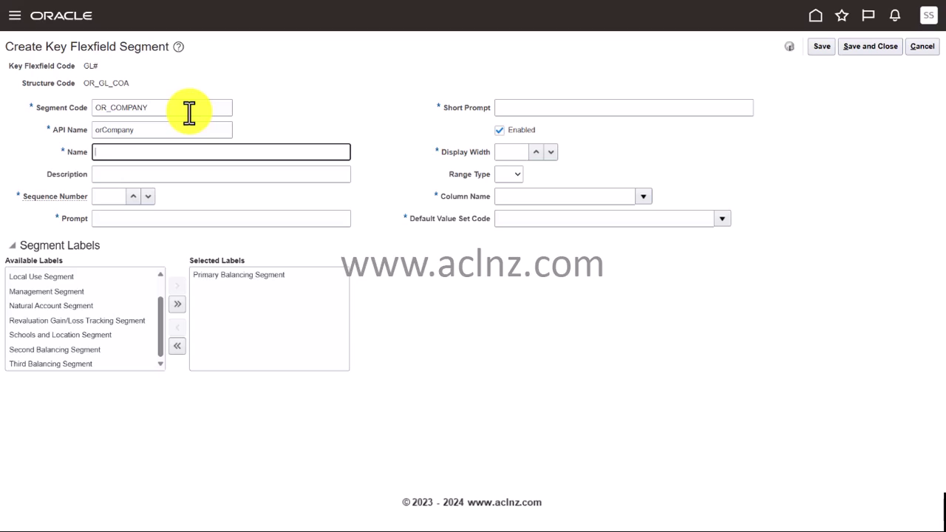
Set name and description 'Orange Company', sequence 10, and prompt Company.
text(Orange Company)
drag(165, 153, 47, 152)
key(ctrl+c)
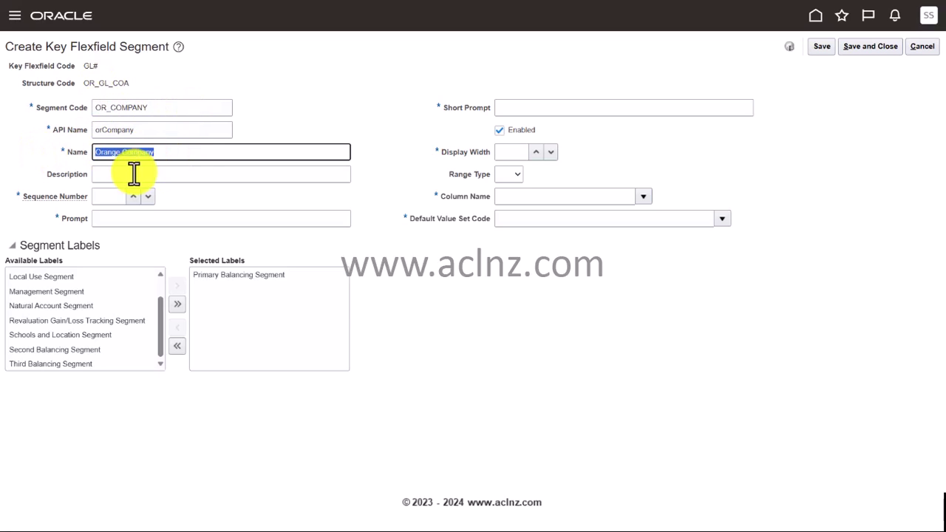
click(191, 178)
key(ctrl+v)
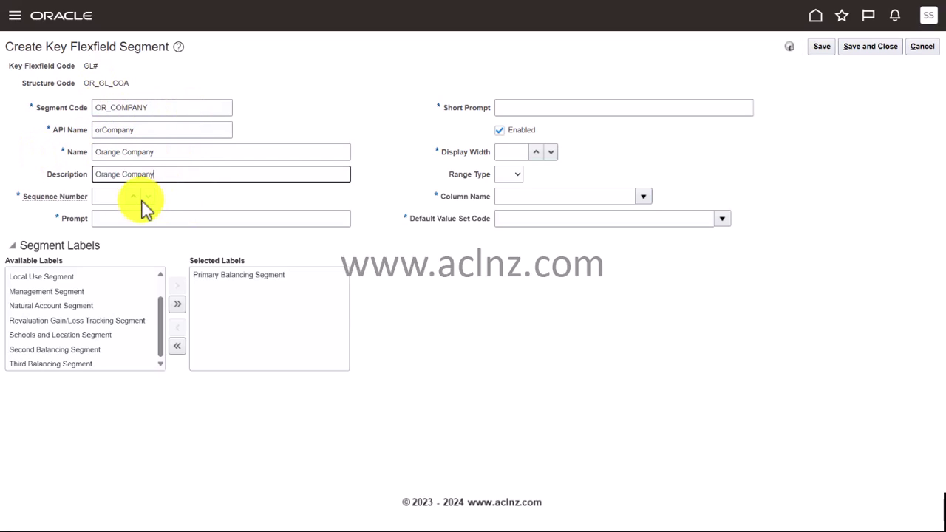
click(114, 196)
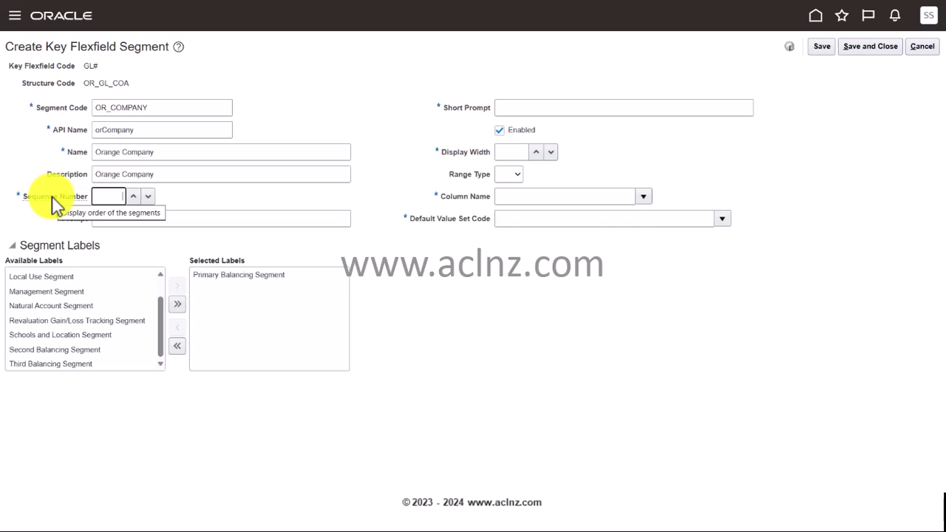
text(10)
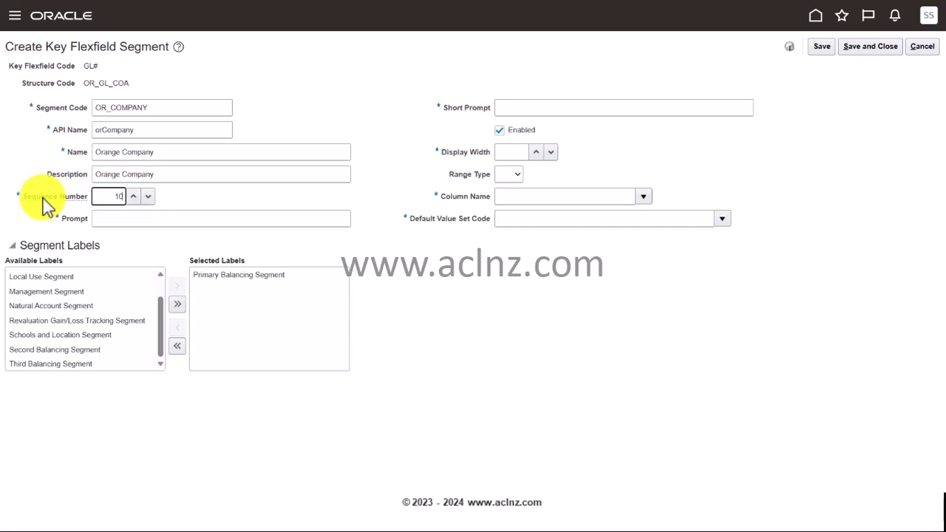
click(109, 225)
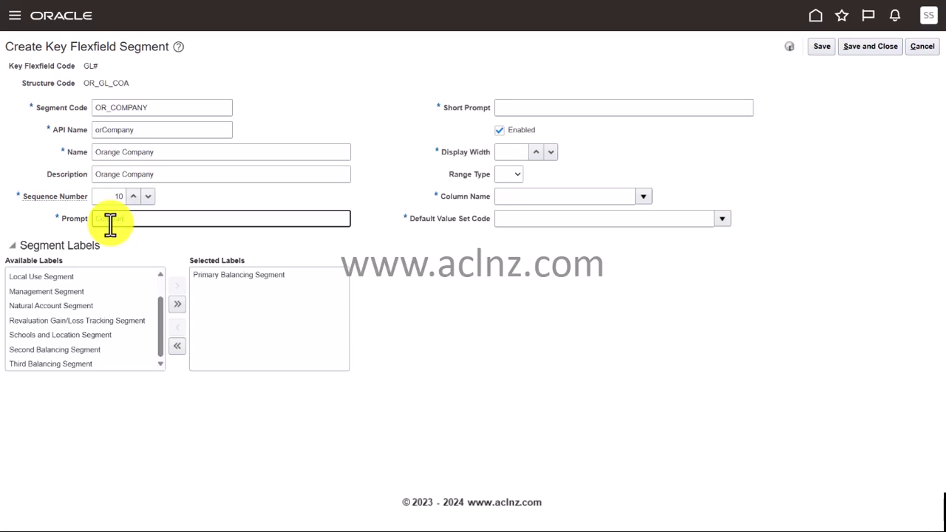
text(Company)
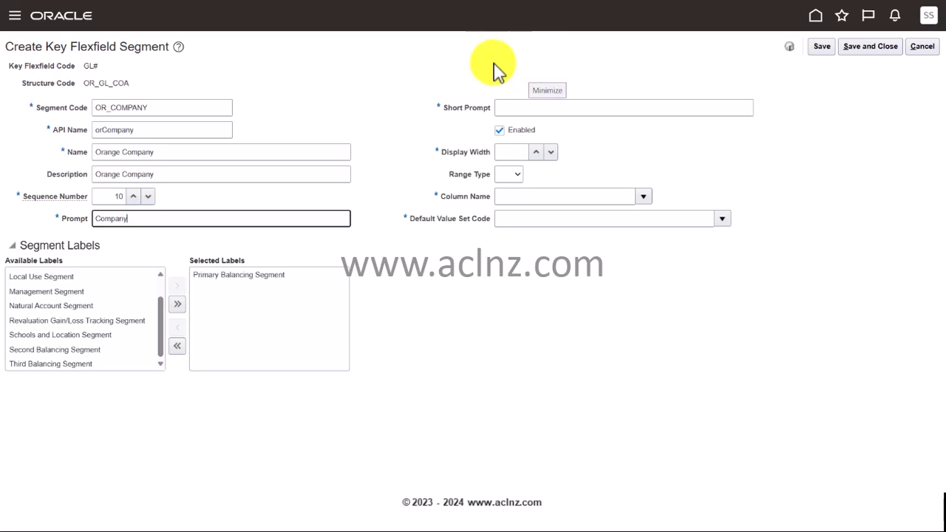
click(433, 63)
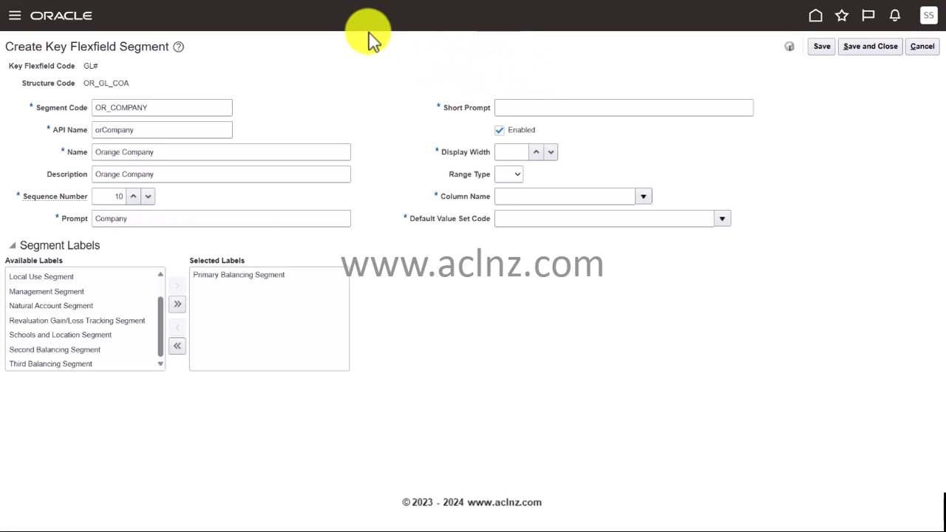
Set short prompt Company, prompt 'Orange Company', and display width 10.
click(527, 110)
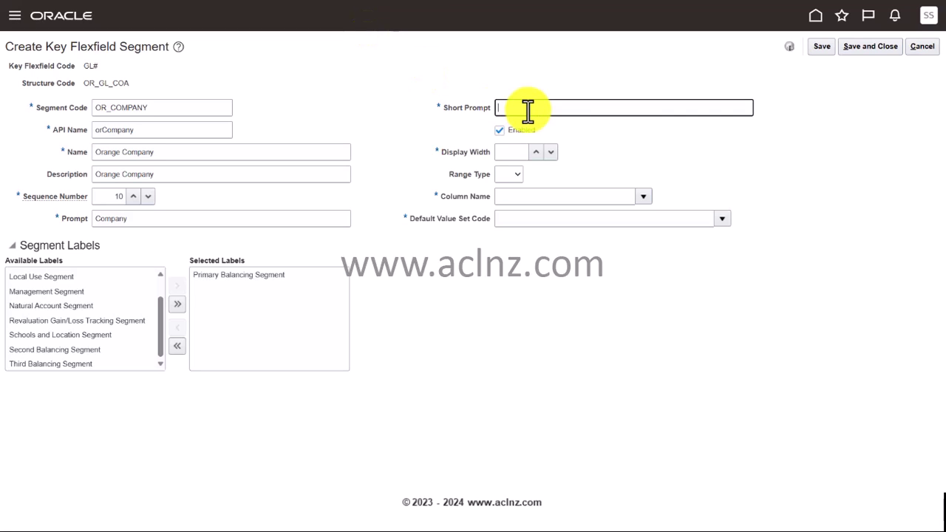
text(Company)
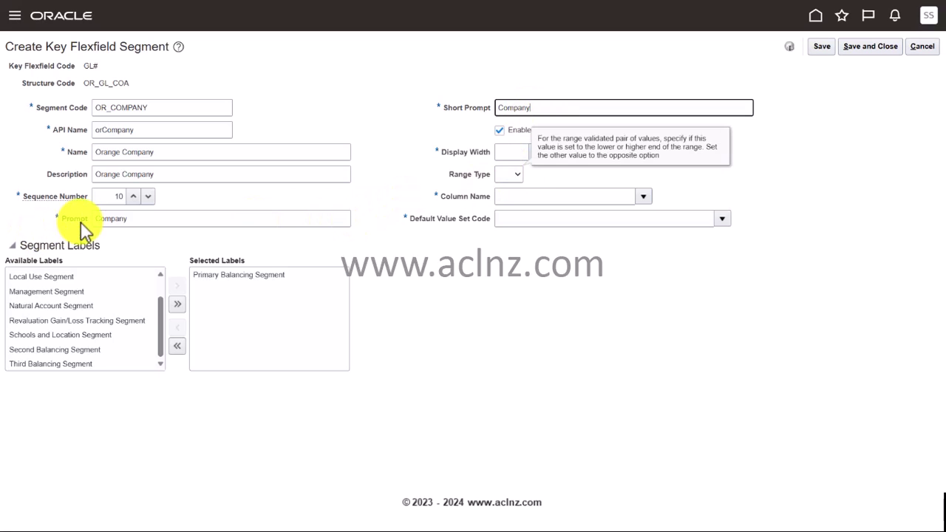
click(100, 221)
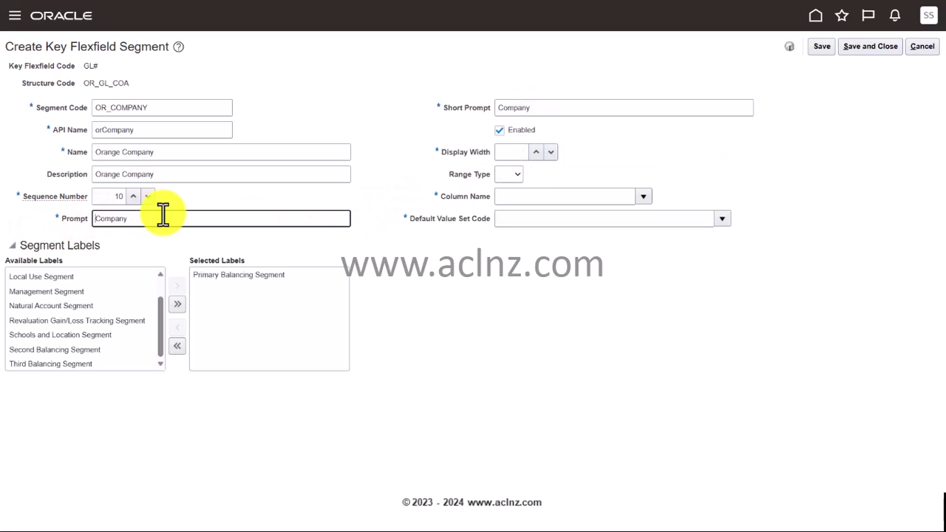
text(Orange)
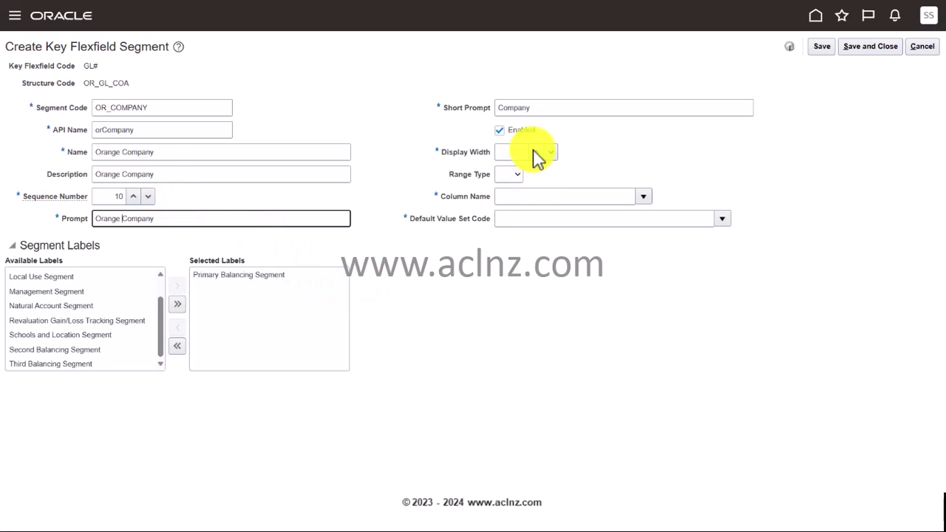
click(505, 152)
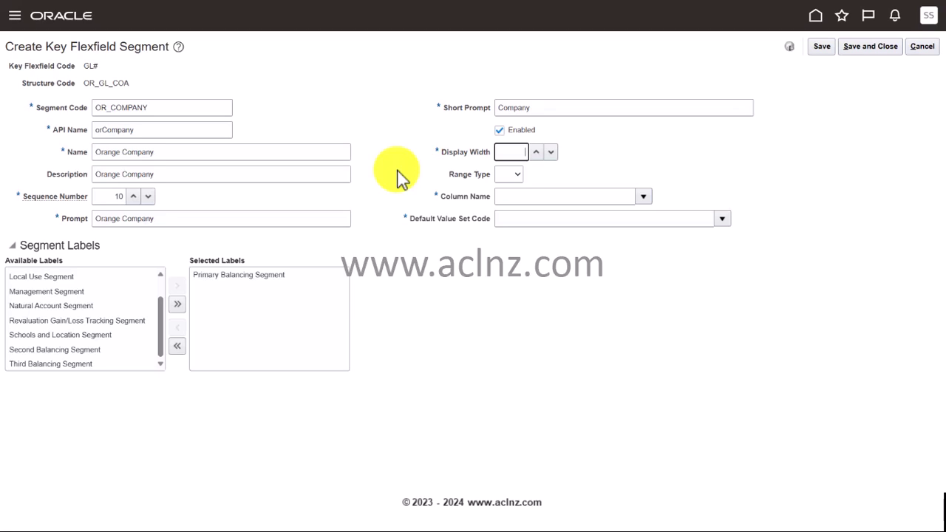
text(0)
Assign column SEGMENT1 and enter OR as the default value set code.
click(649, 198)
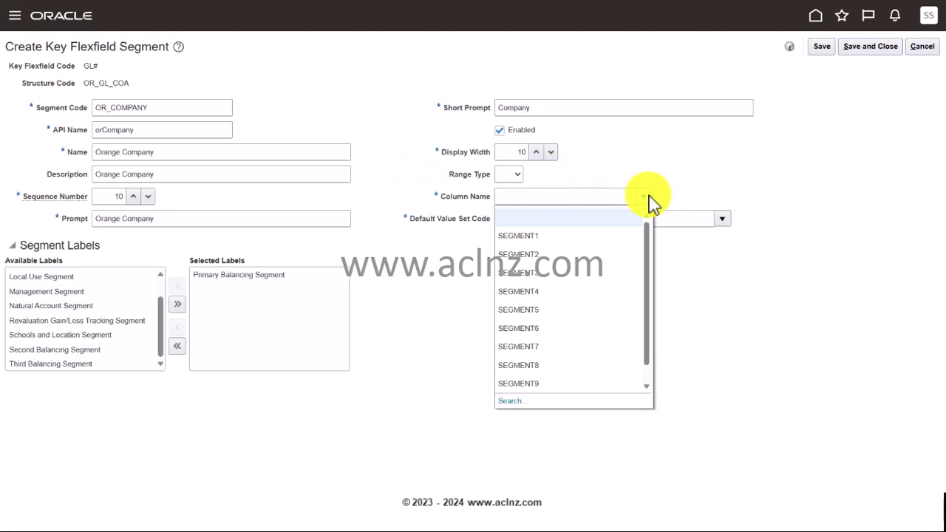
click(584, 234)
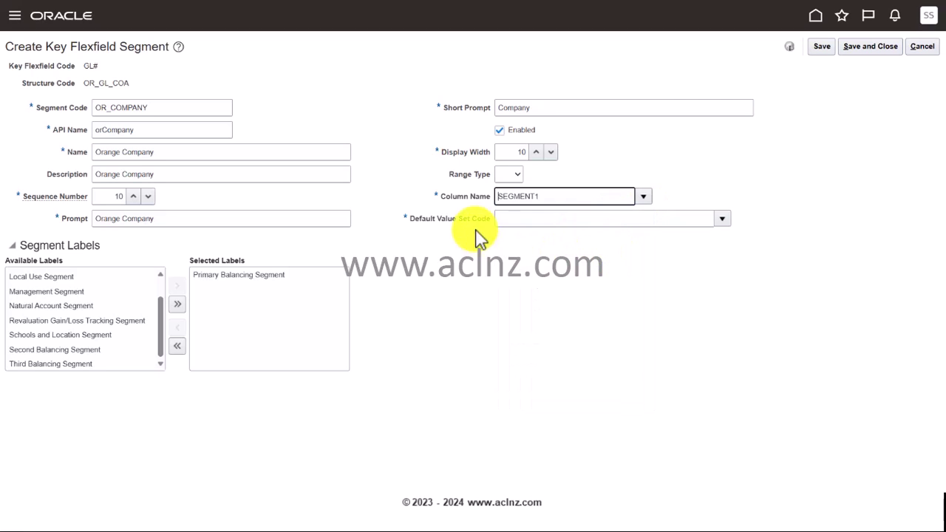
click(649, 222)
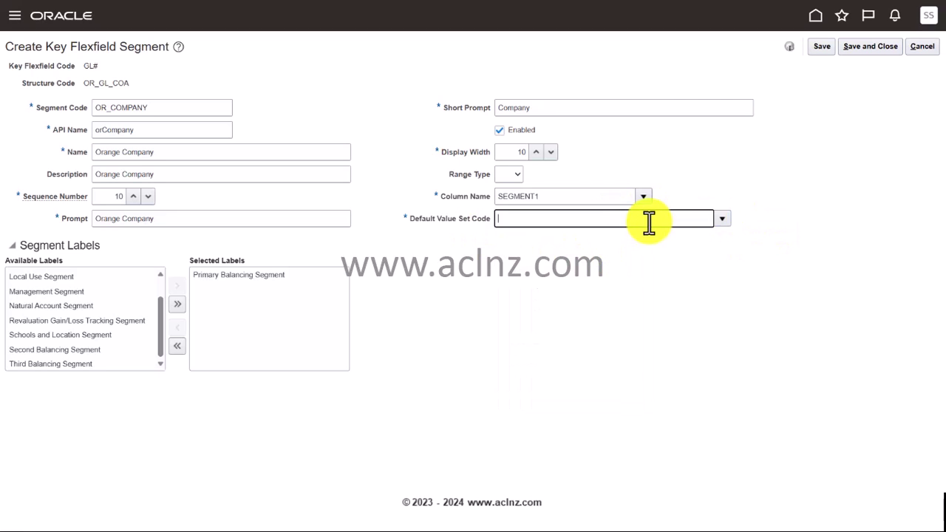
text(OR)
key(Tab)
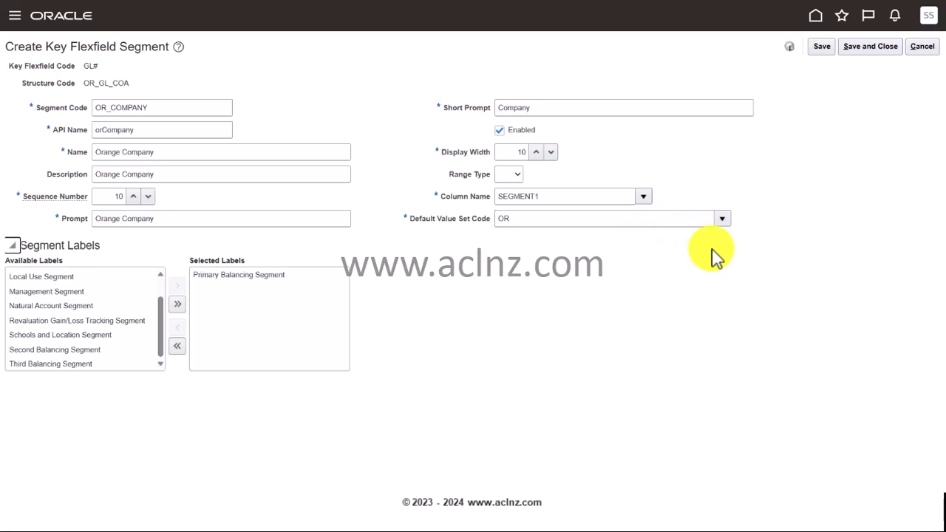
Search the full value set list for codes matching OR.
click(722, 218)
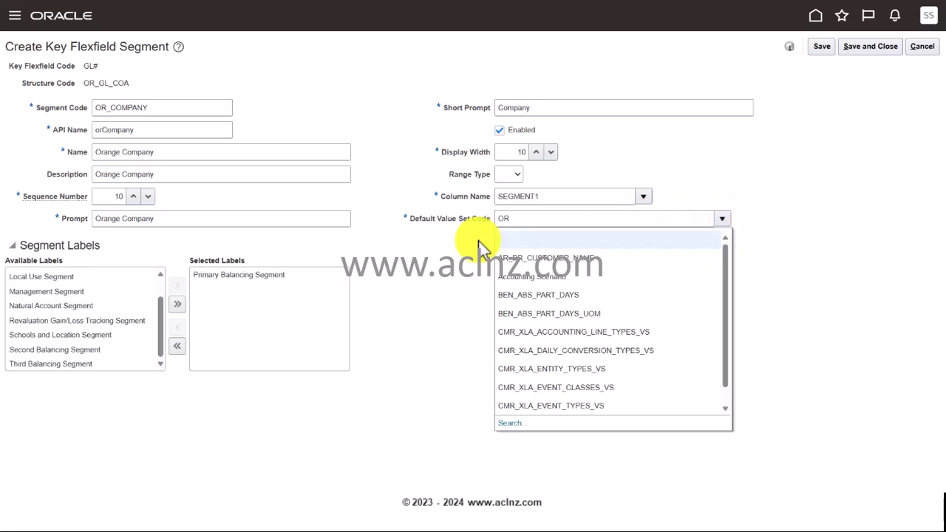
click(515, 426)
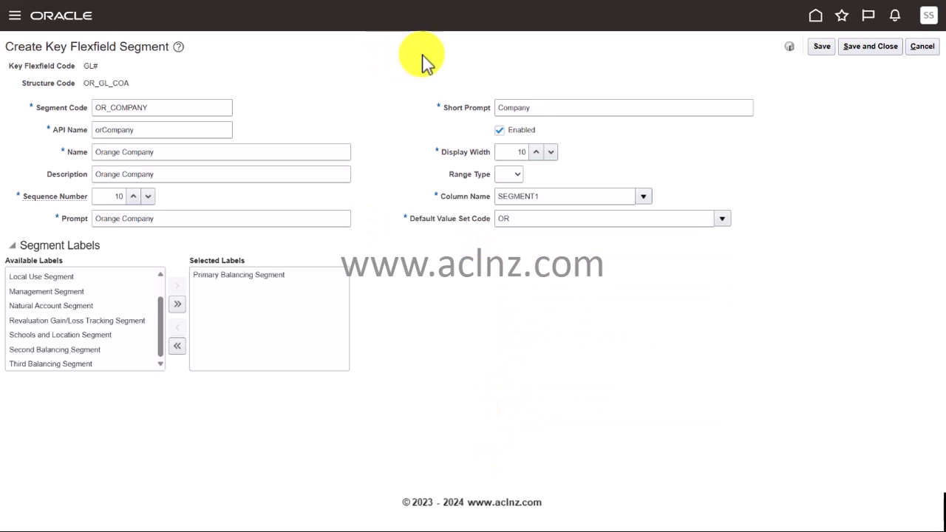
click(793, 304)
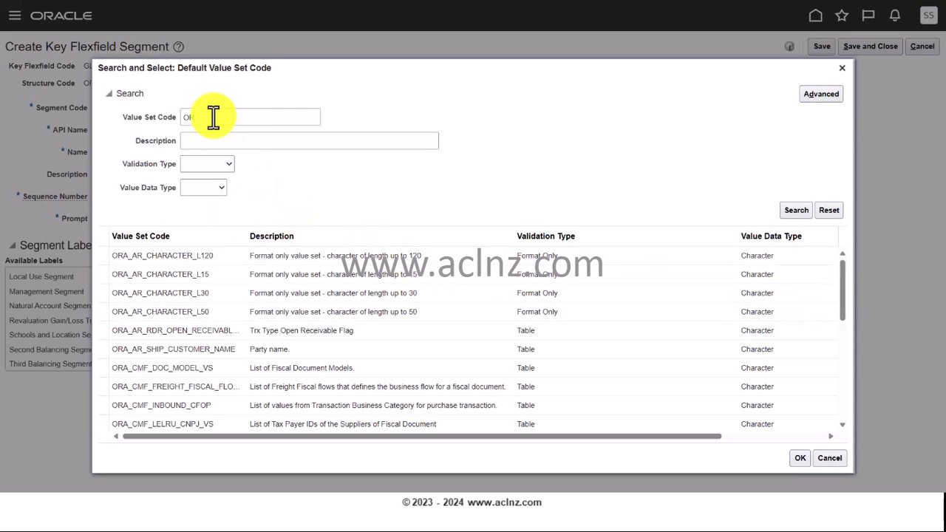
scroll(416, 312, down, 10)
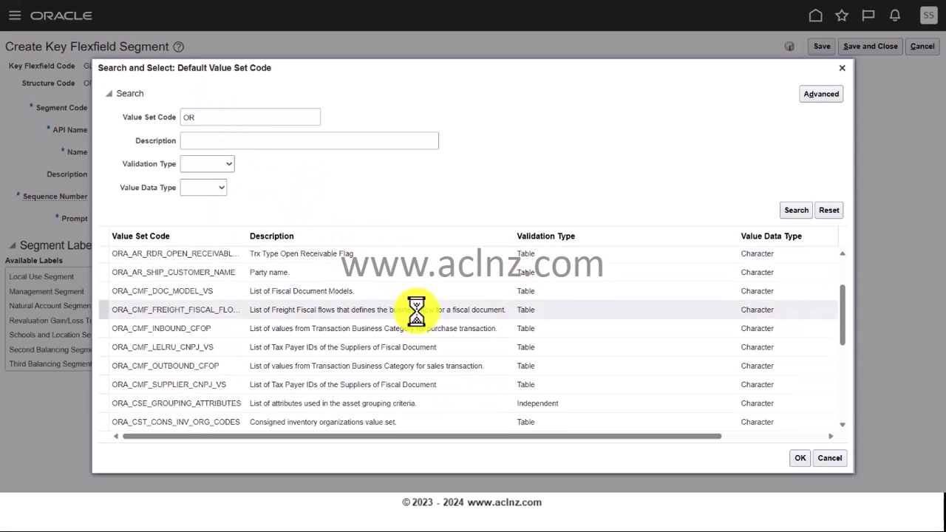
scroll(420, 318, down, 10)
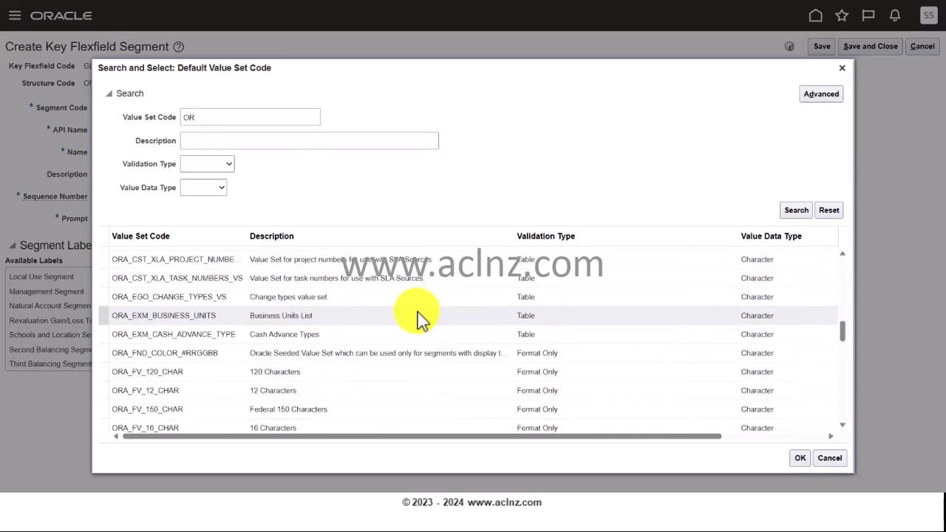
scroll(418, 314, down, 10)
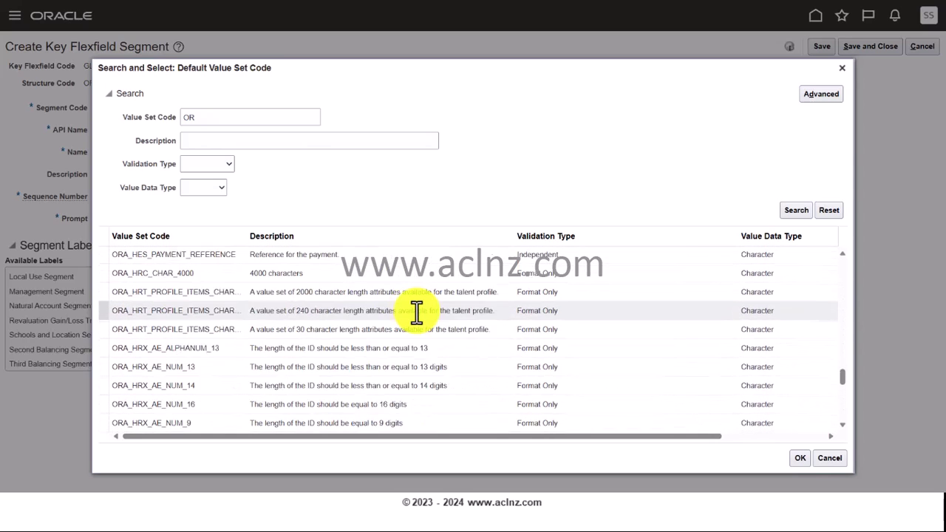
scroll(417, 313, down, 3)
scroll(418, 314, up, 10)
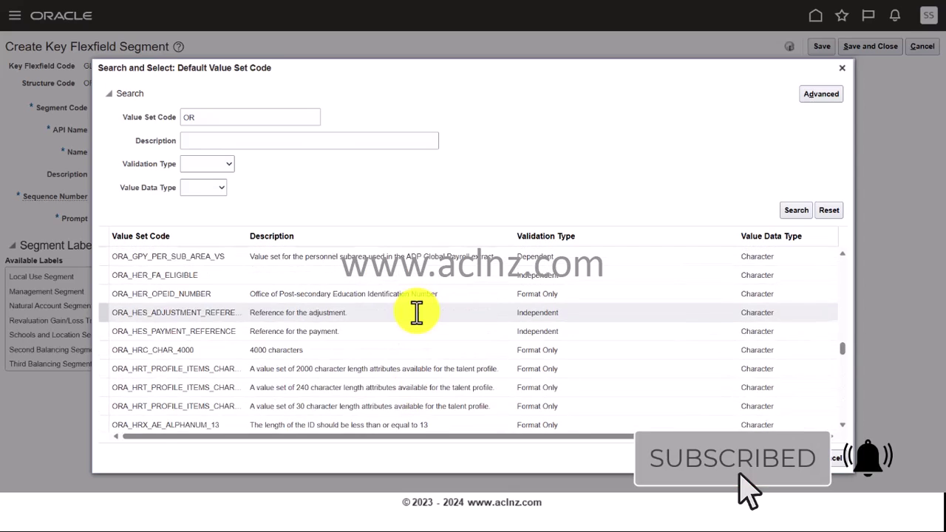
scroll(420, 314, up, 3)
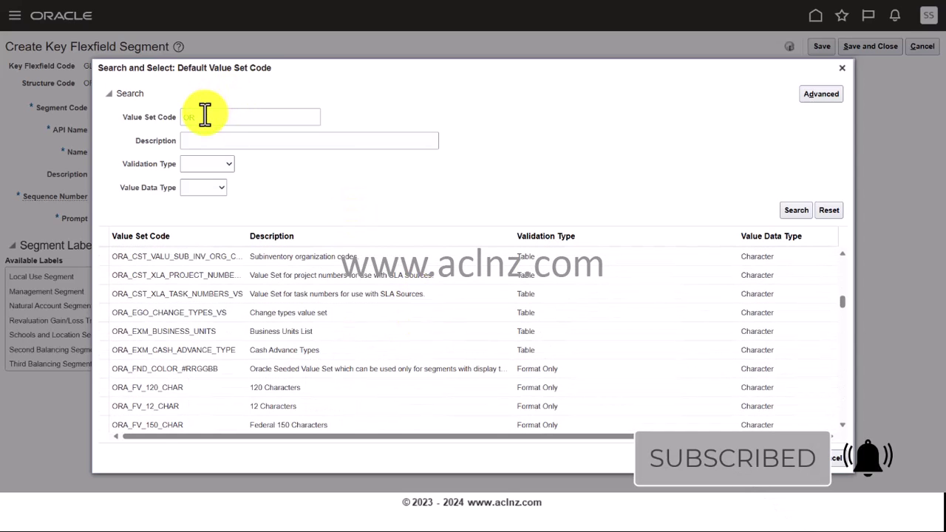
Search value sets by description 'Ora' and pick OR_GL_COA_COMPANY as the default.
drag(205, 116, 148, 123)
key(BackSpace)
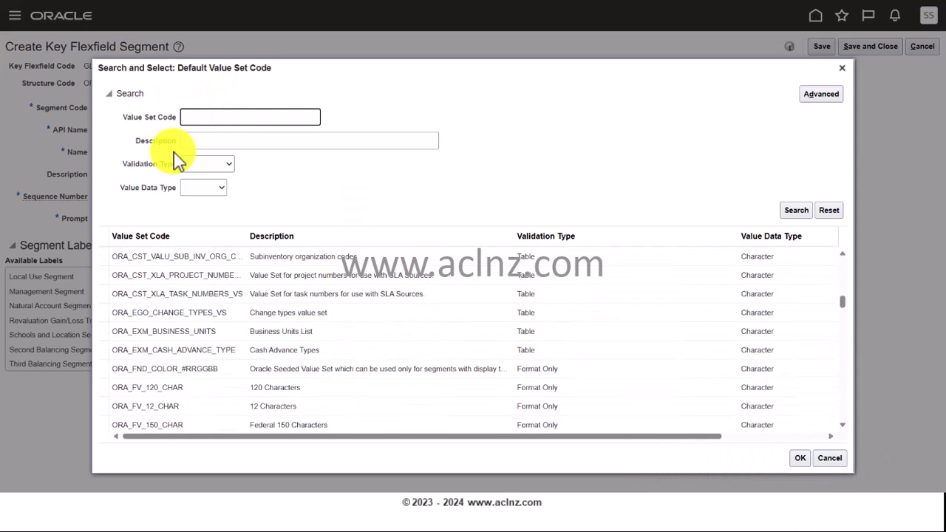
click(215, 143)
text(Orange)
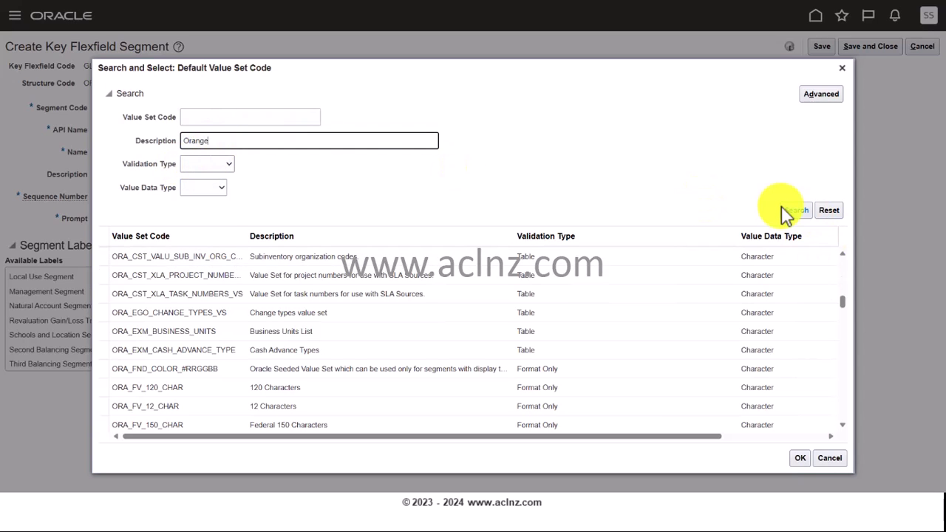
click(787, 211)
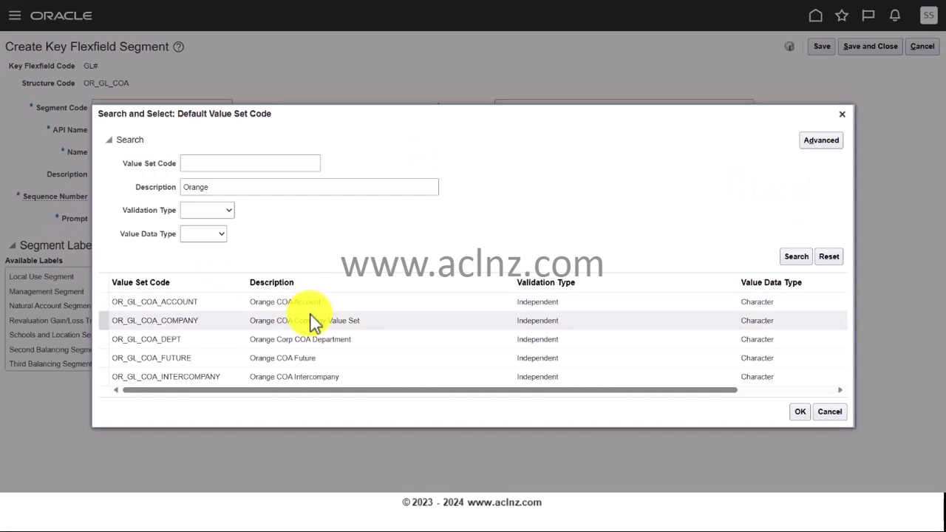
click(336, 320)
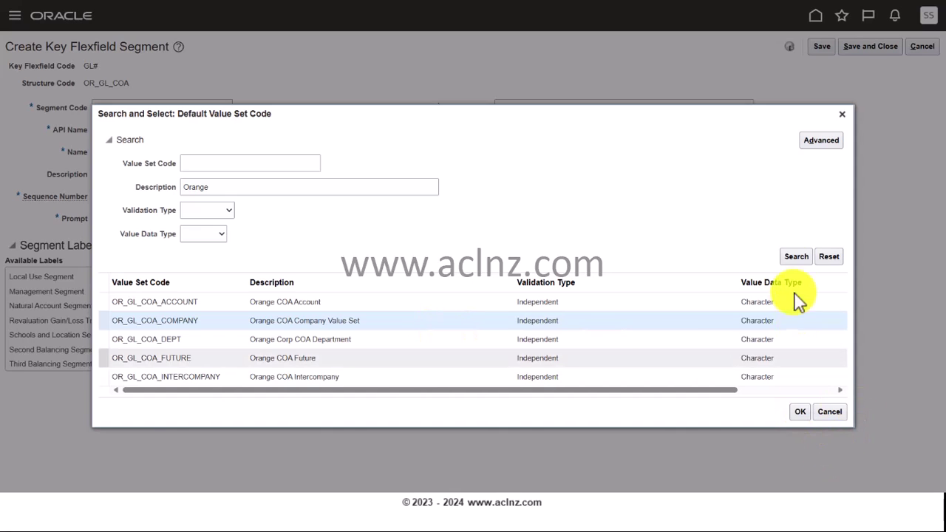
click(799, 412)
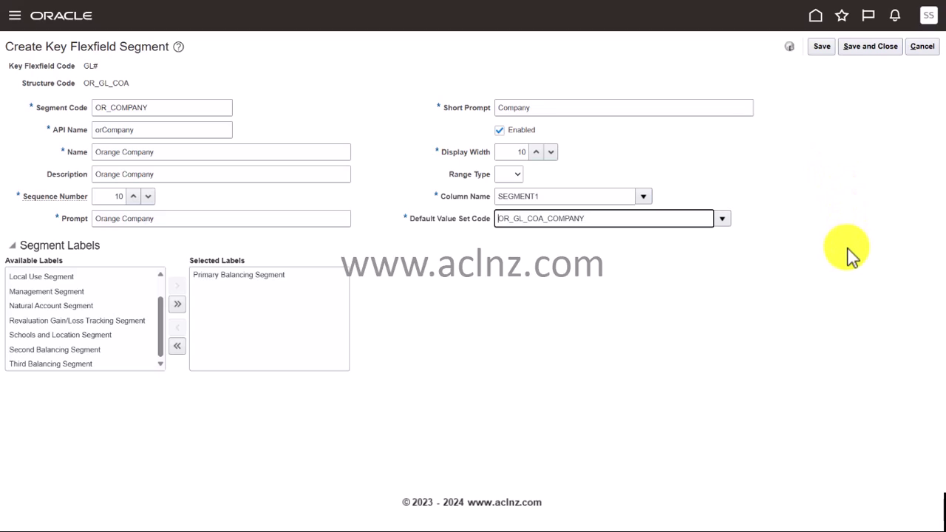
Save the Orange Company segment and open a blank new segment form.
click(875, 49)
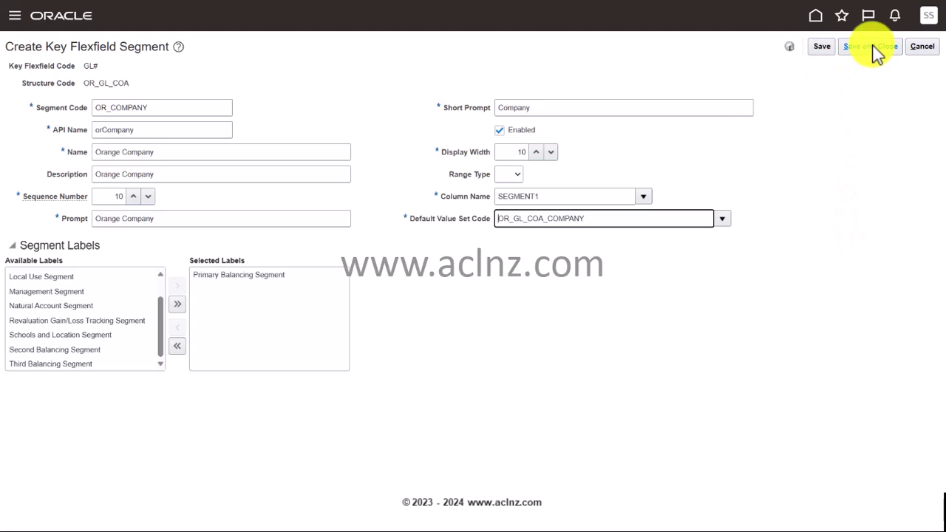
click(875, 47)
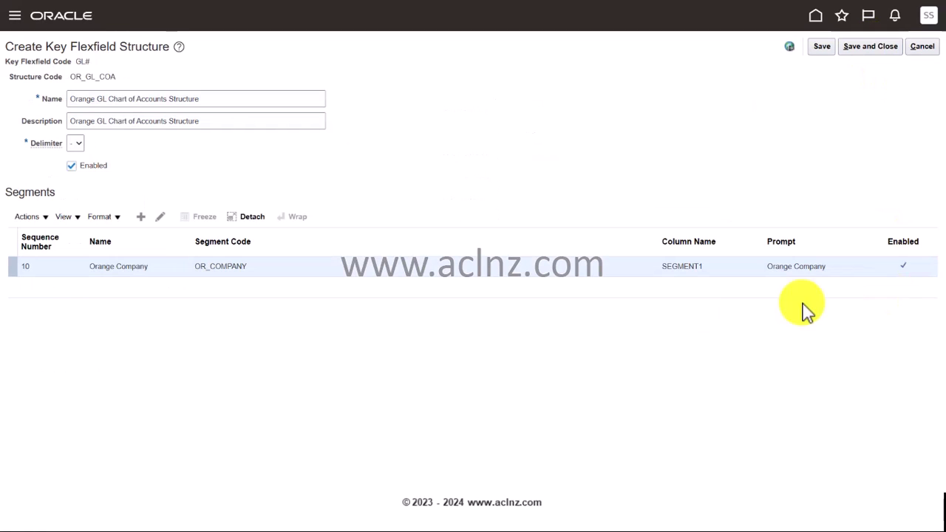
click(141, 217)
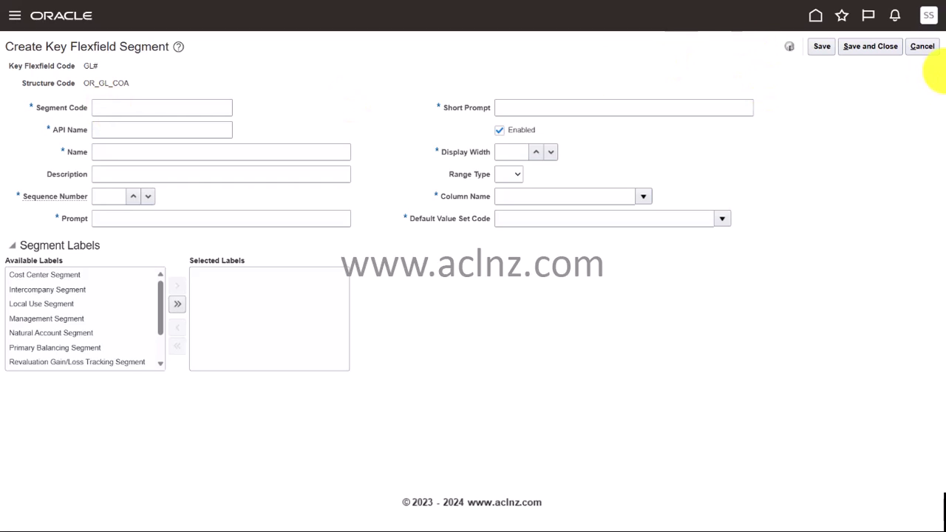
click(924, 46)
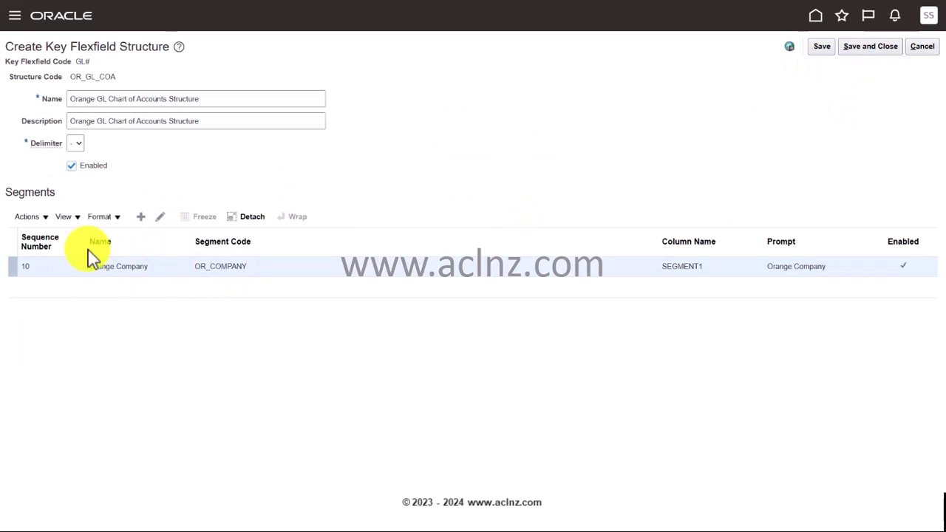
click(142, 218)
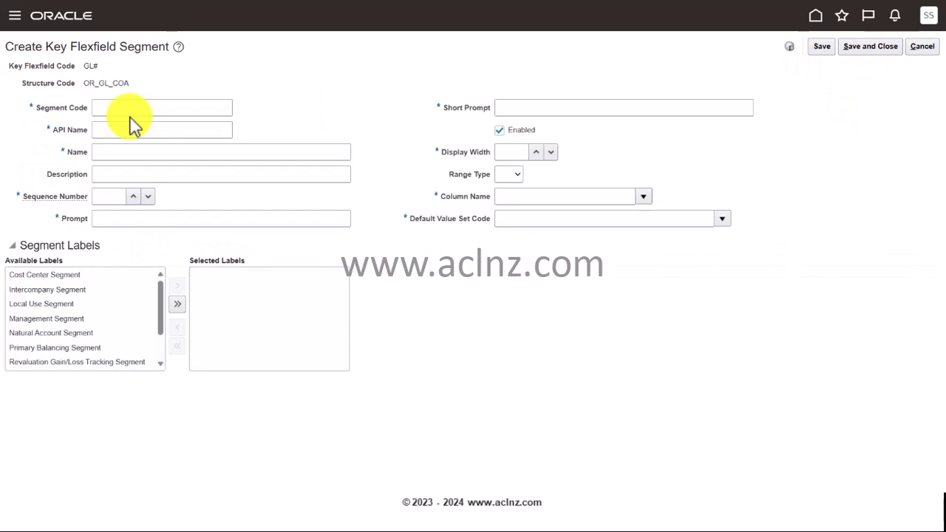
Enter segment code OR_DEPT with name and description Orange Department.
click(128, 109)
text(OR)
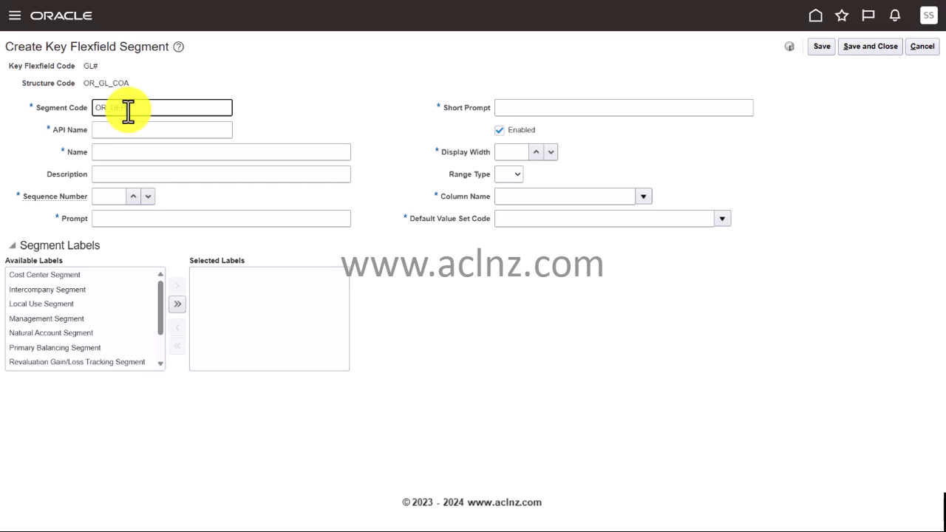
text(_DEPT)
key(Tab)
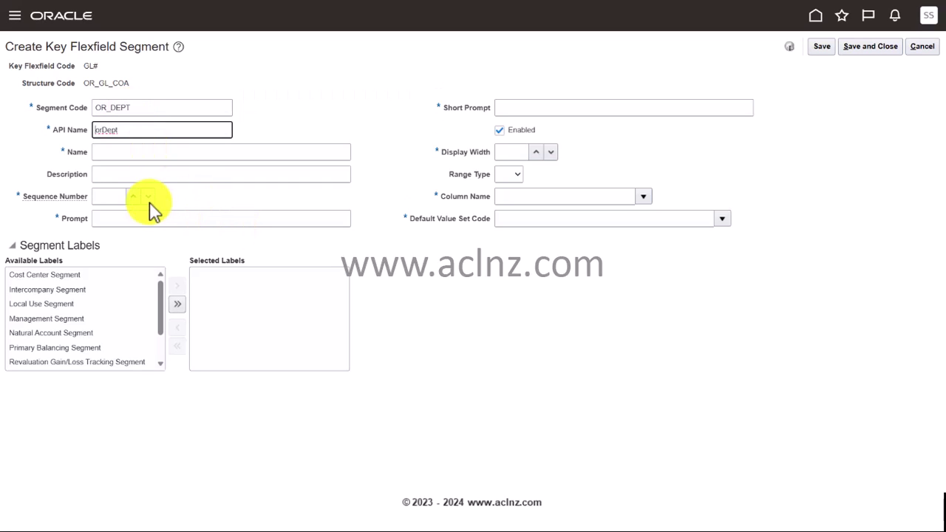
click(151, 153)
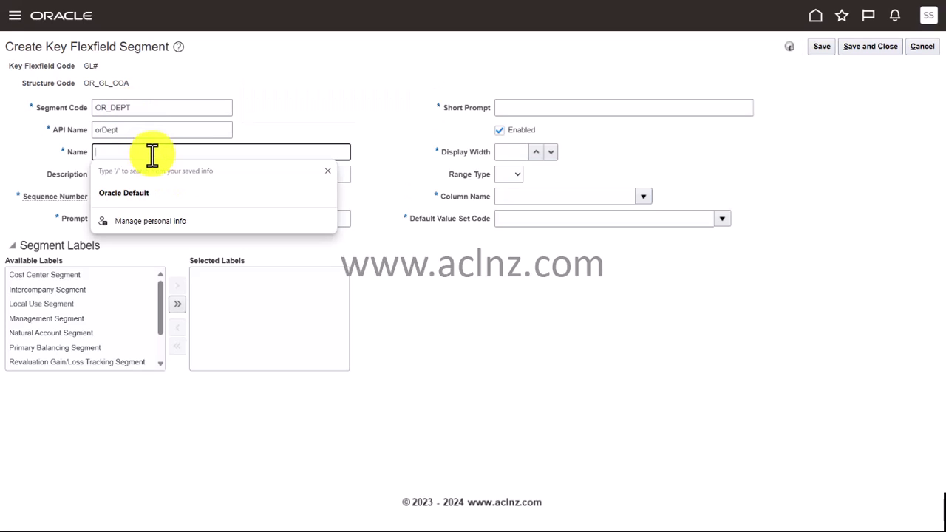
text(Orange Dept)
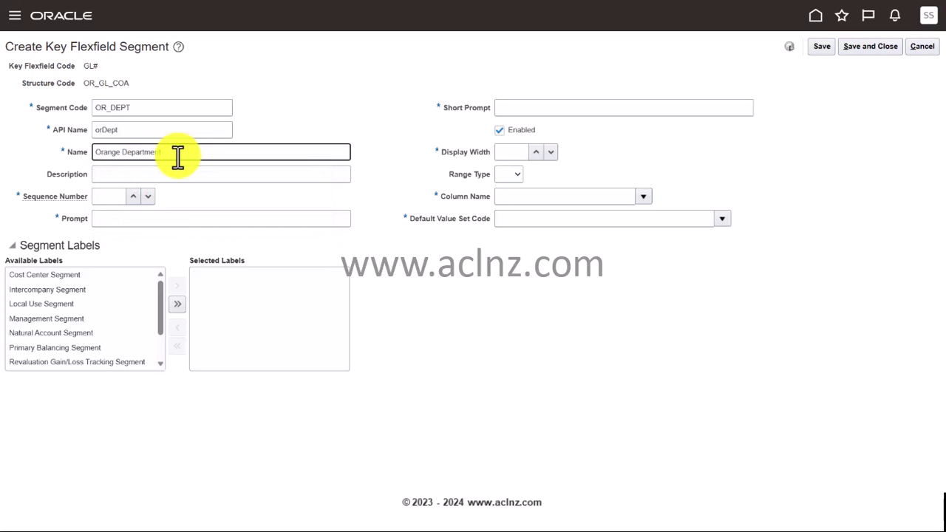
drag(179, 154, 37, 172)
key(ctrl+c)
click(126, 176)
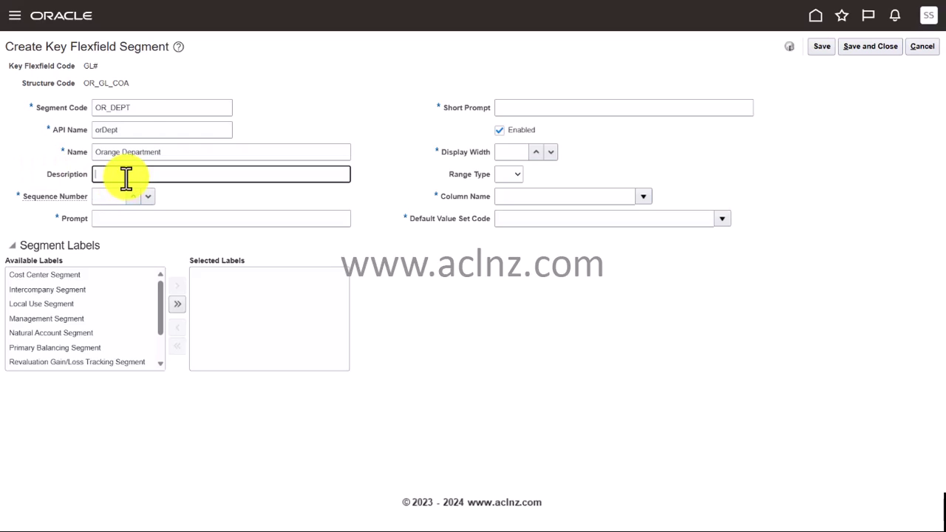
key(ctrl+v)
Set sequence 20, prompt 'Orange Department', short prompt Department, and display width 20.
click(95, 197)
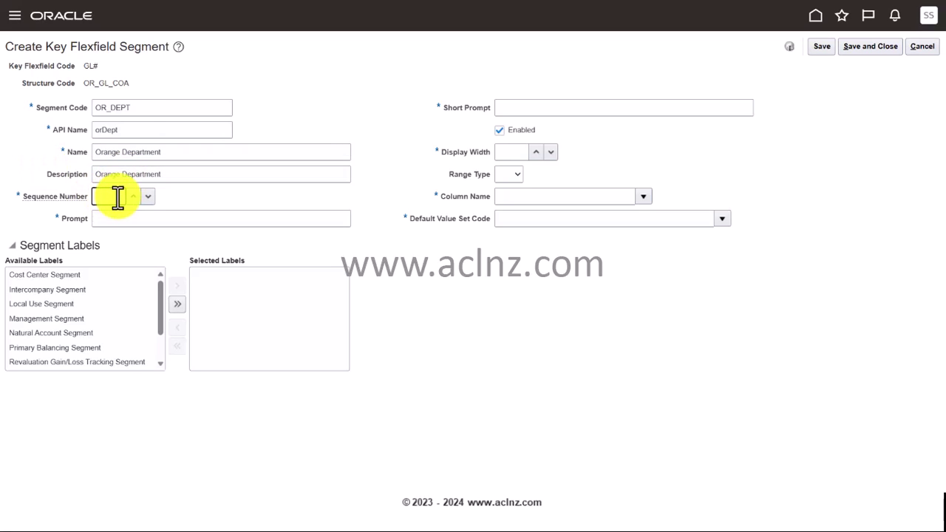
key(Tab)
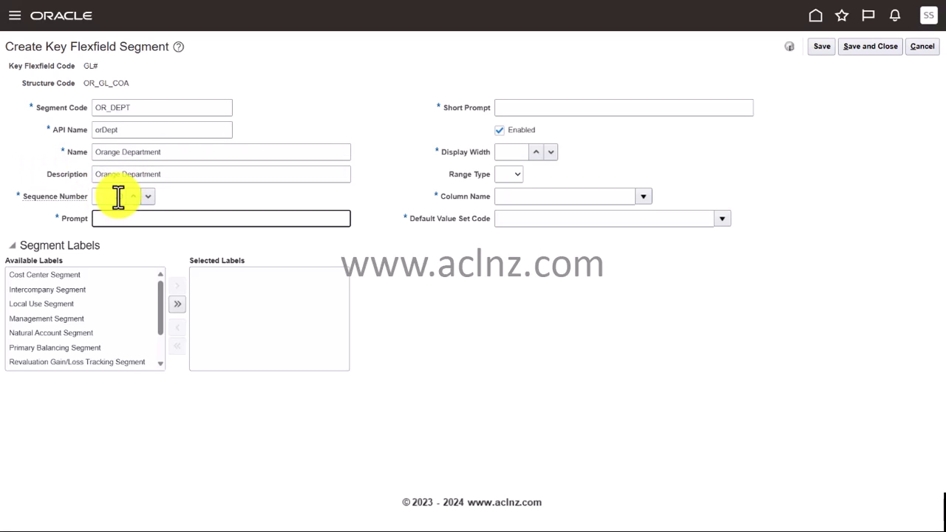
text(Orange Department)
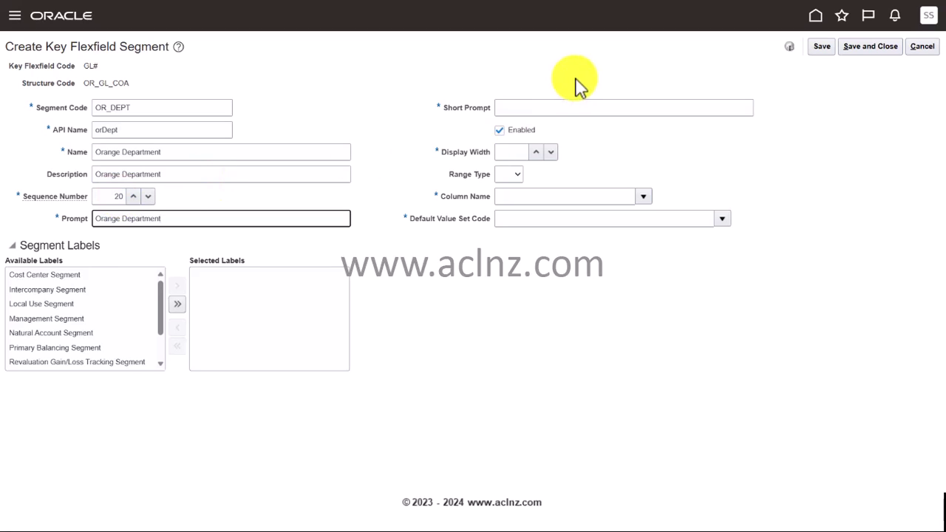
click(553, 107)
text(Depar)
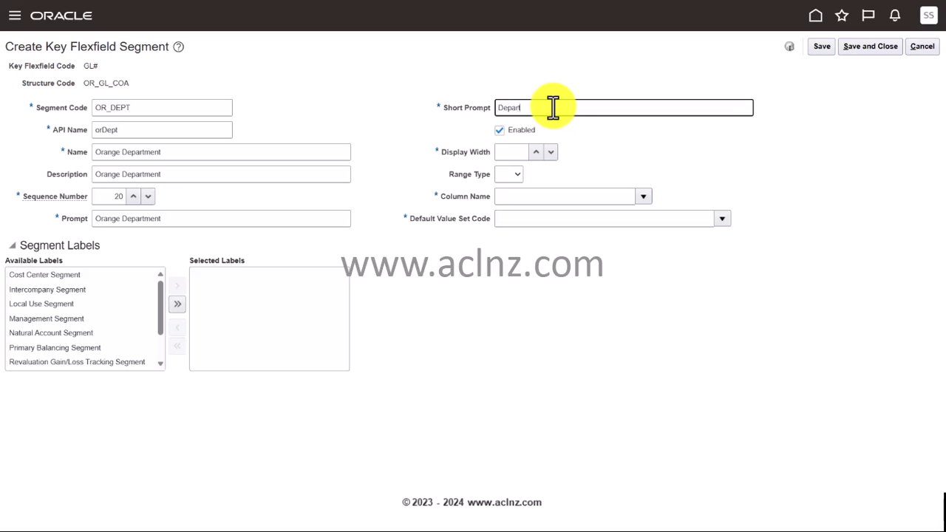
text(tment)
click(522, 151)
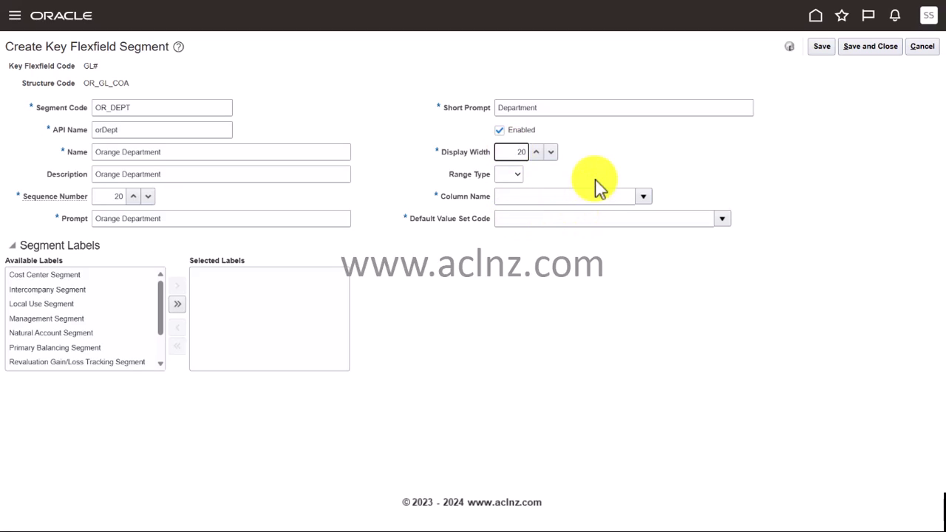
Assign column SEGMENT2 and default value set OR_GL_COA_DEPT.
click(642, 196)
click(551, 237)
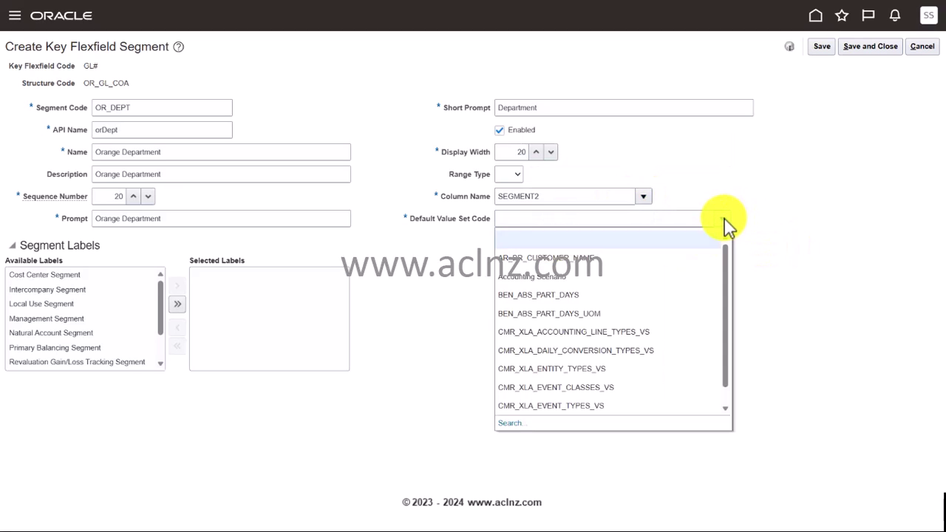
click(587, 217)
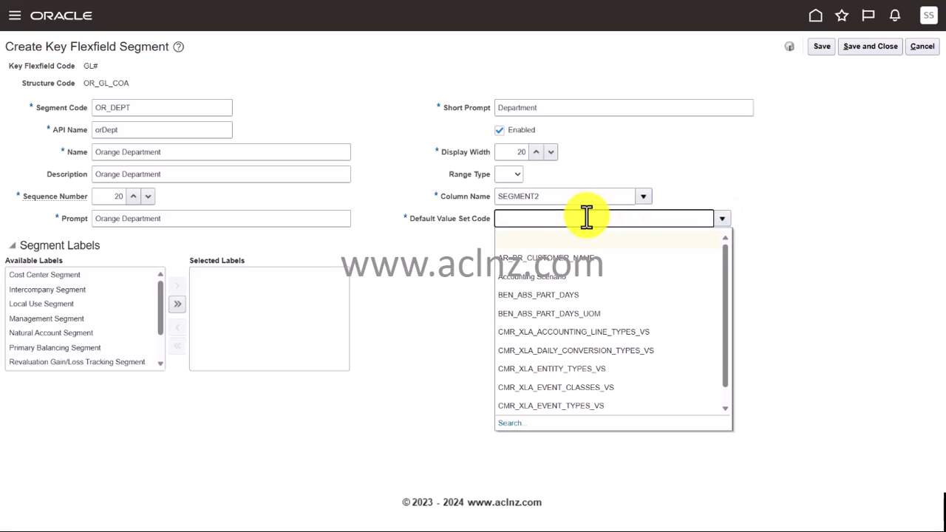
text(OR_GL)
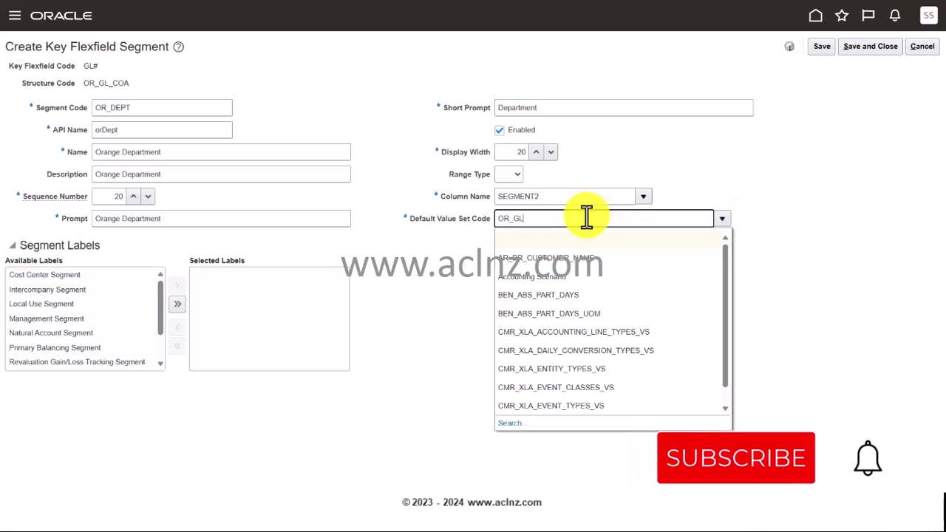
key(Tab)
click(722, 219)
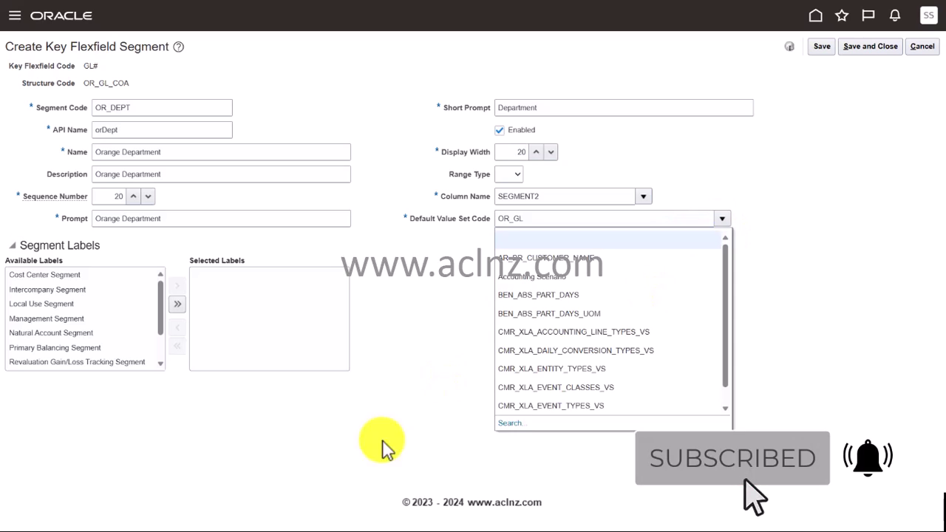
click(510, 425)
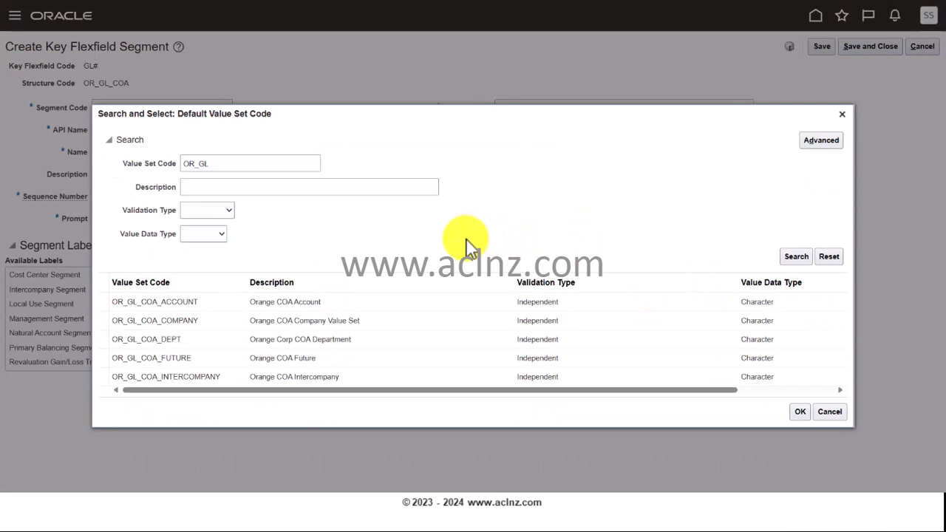
click(190, 352)
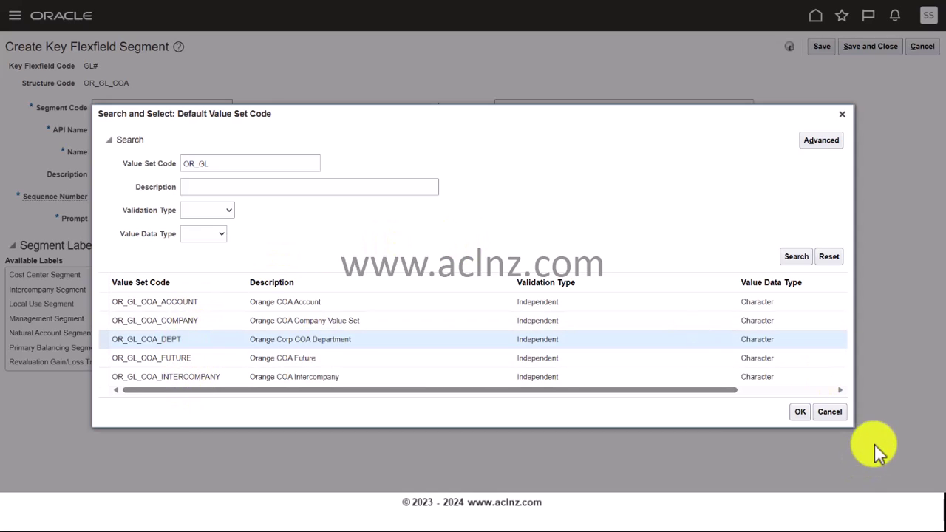
click(799, 413)
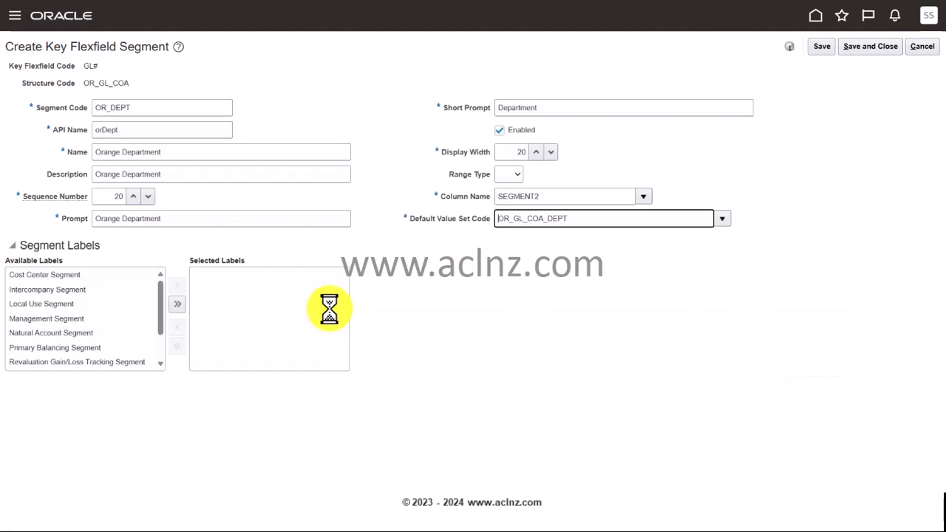
Add the Cost Center Segment label and save the department segment.
click(74, 279)
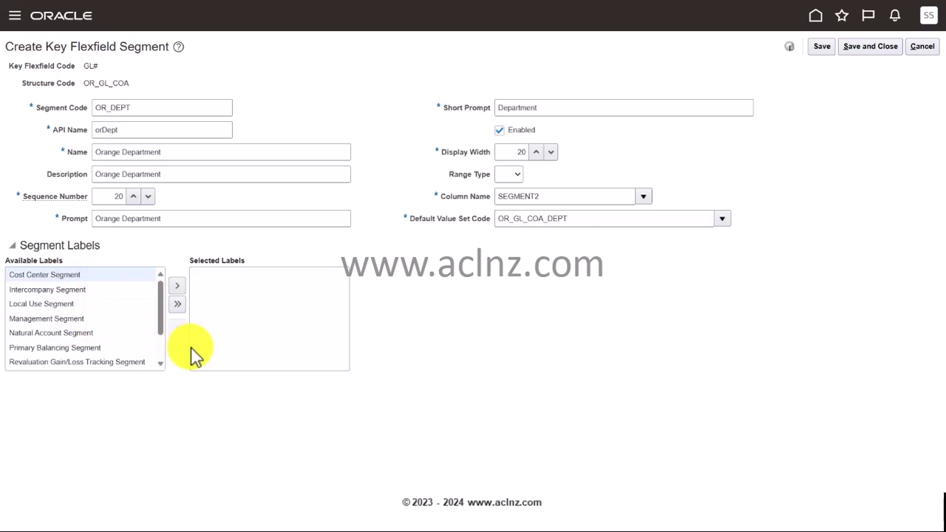
scroll(123, 332, down, 1)
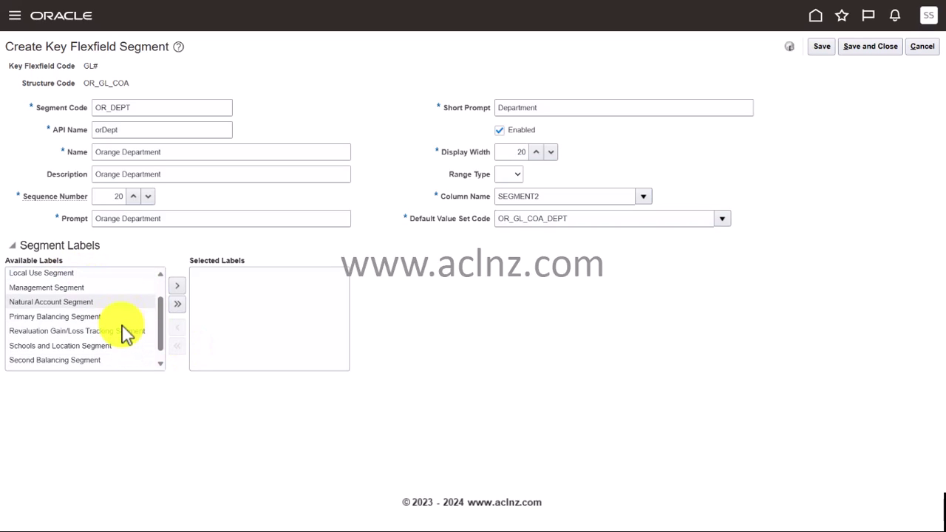
click(176, 289)
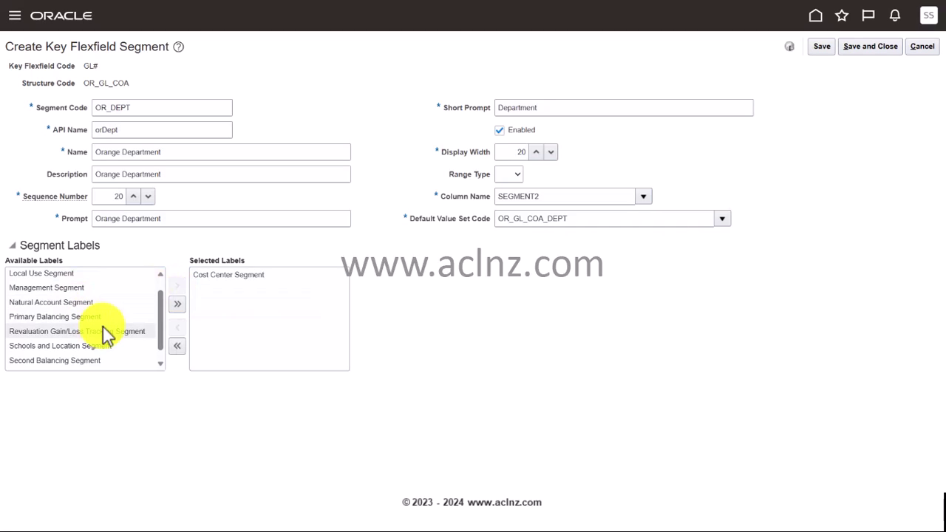
scroll(104, 331, up, 1)
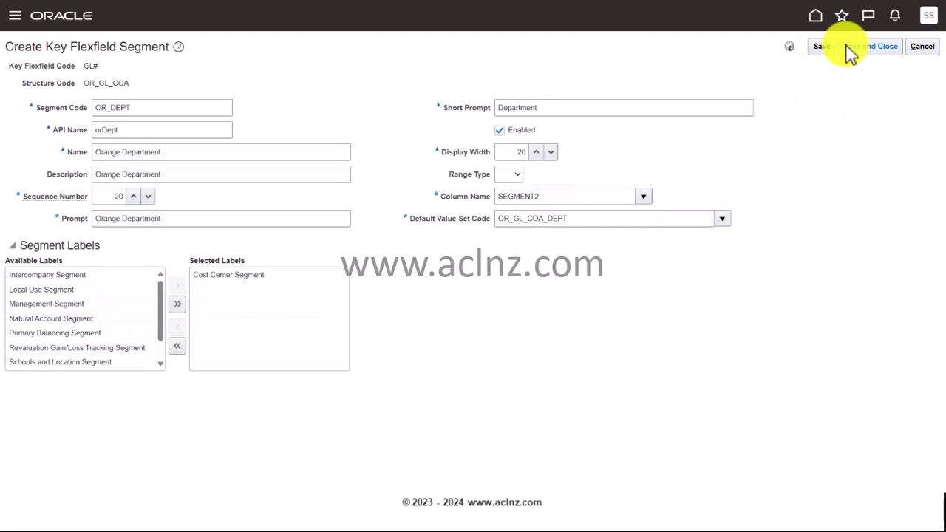
click(872, 50)
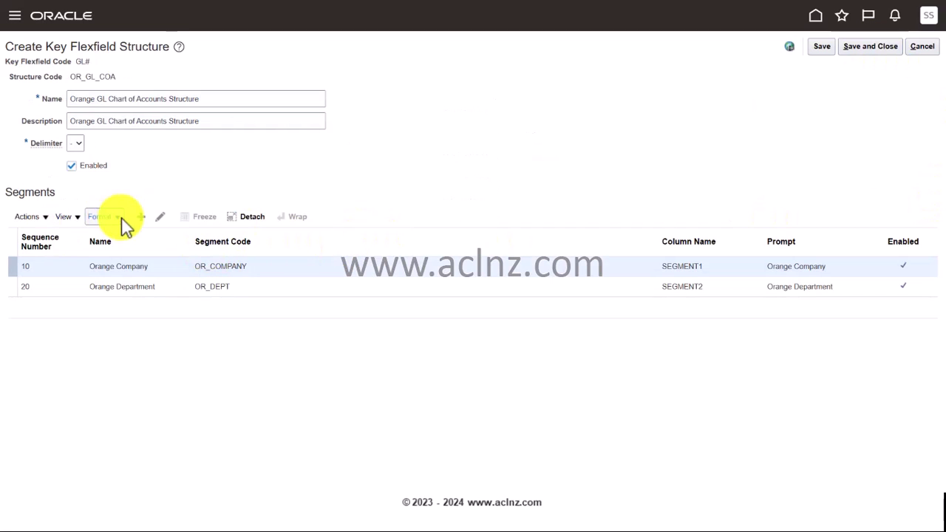
Start segment OR_ACCOUNT with name and description Orange Account.
click(144, 219)
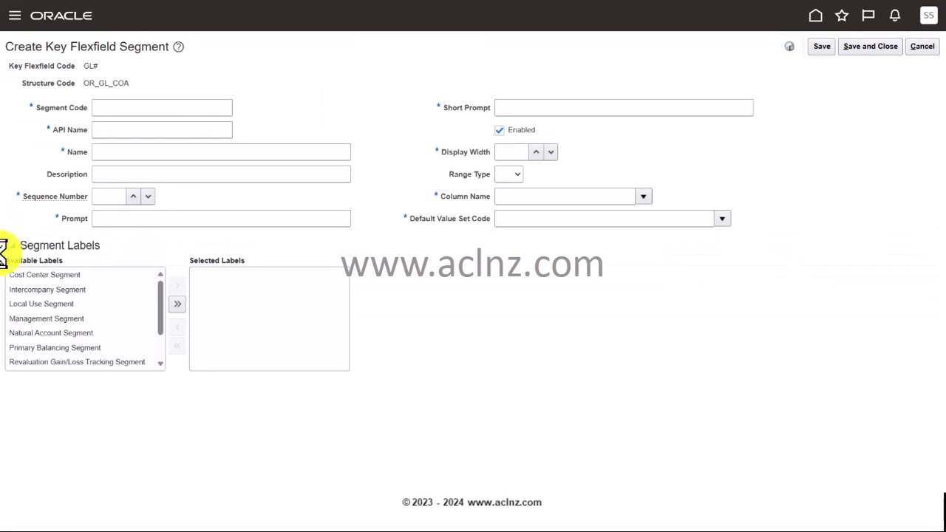
click(136, 105)
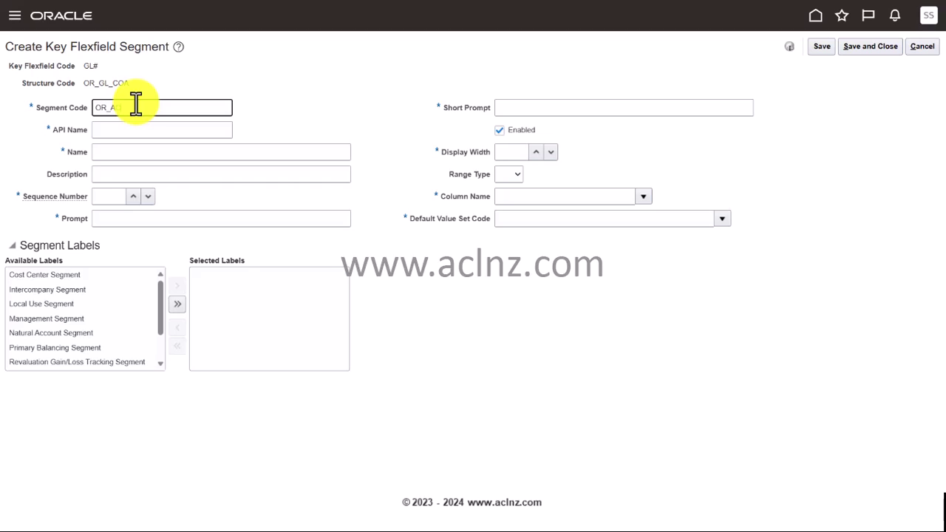
click(126, 130)
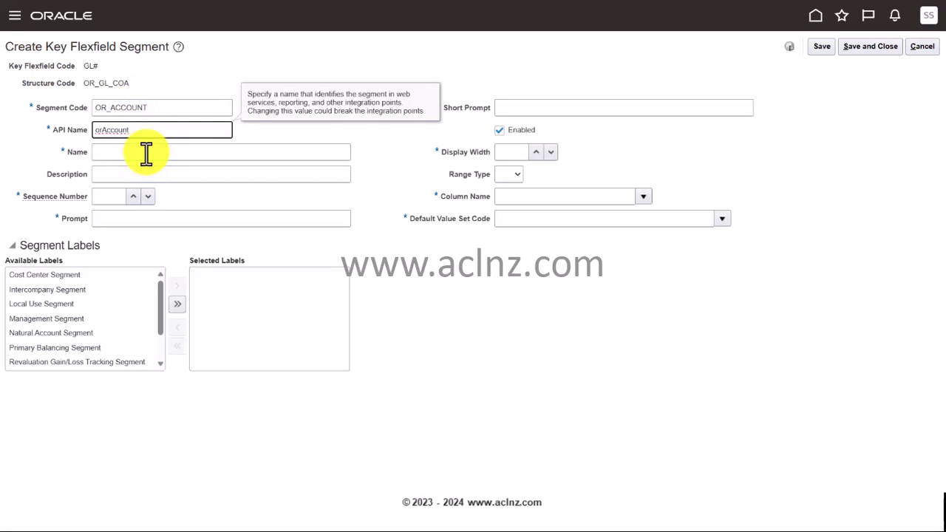
click(145, 152)
text(Ora ng)
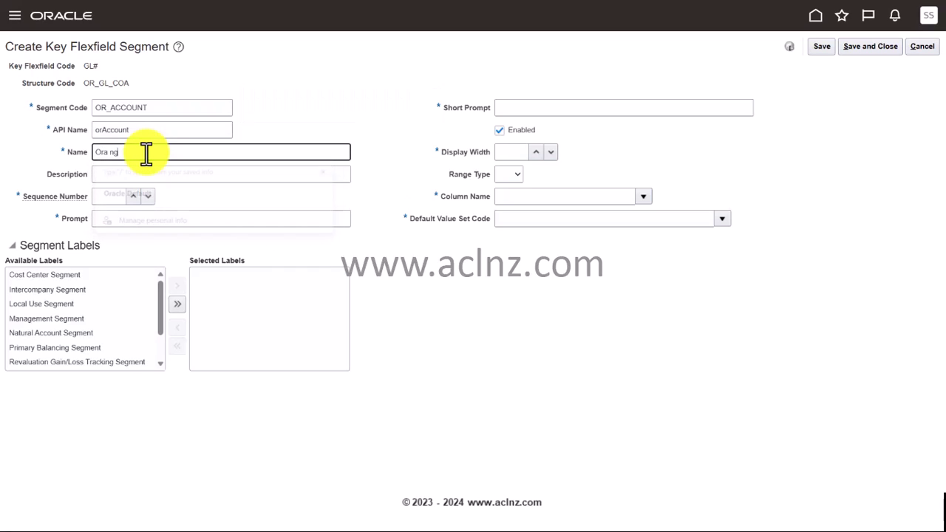
text(ent)
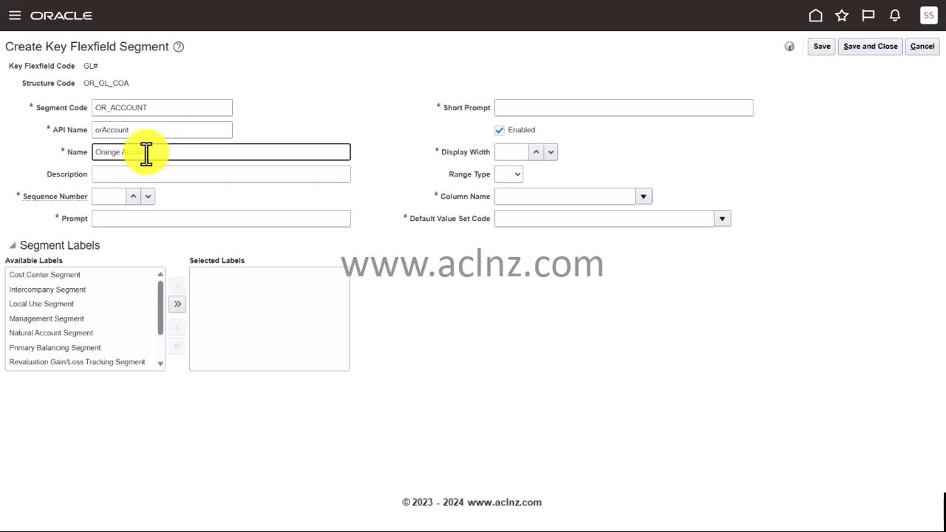
triple_click(146, 152)
key(ctrl+c)
click(162, 173)
key(ctrl+v)
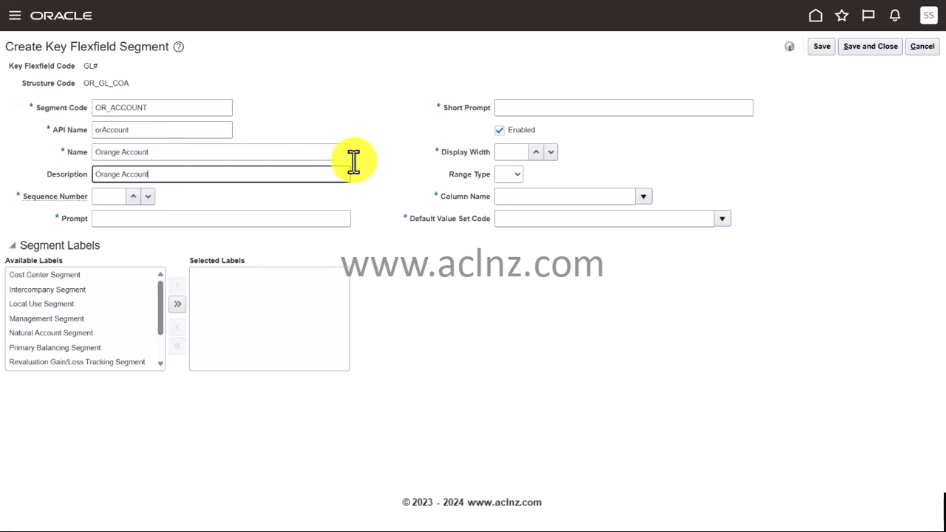
Set sequence 30, prompt 'Orange Account', short prompt Account, and display width 30.
click(105, 198)
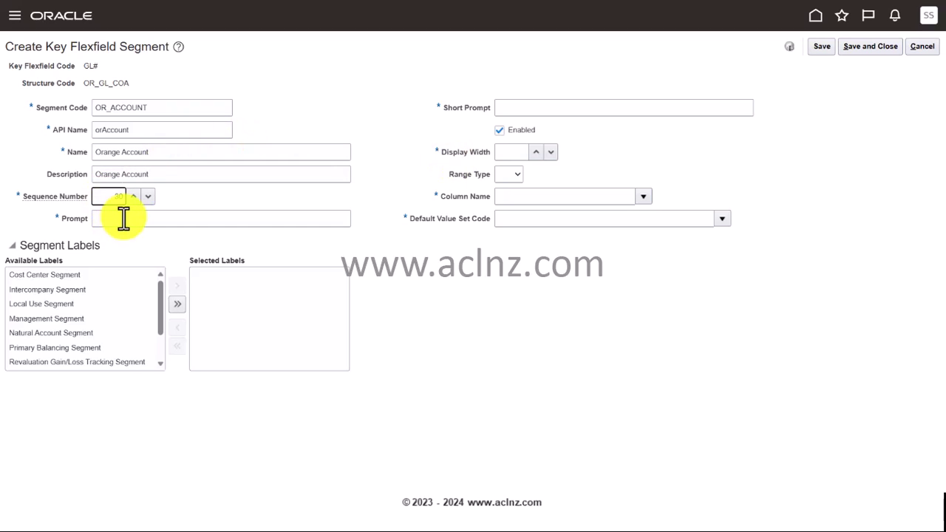
click(126, 219)
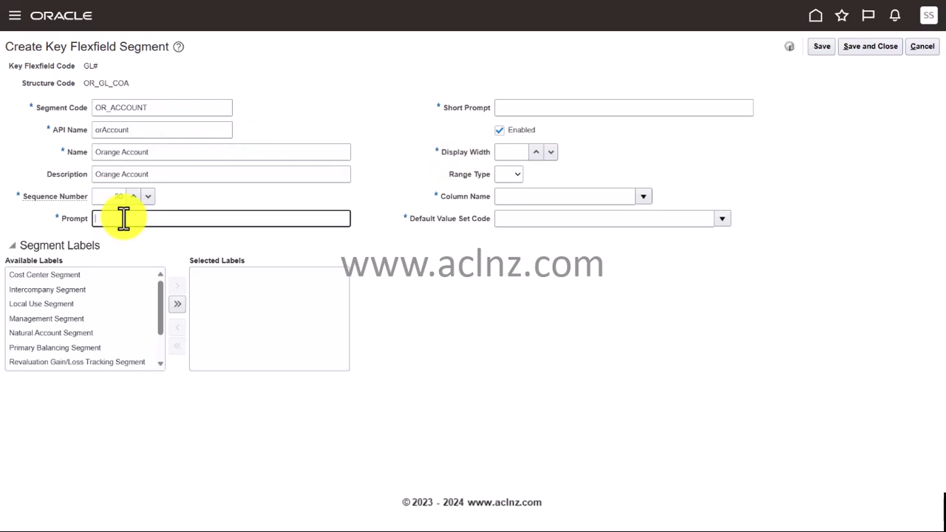
click(551, 109)
text(Account)
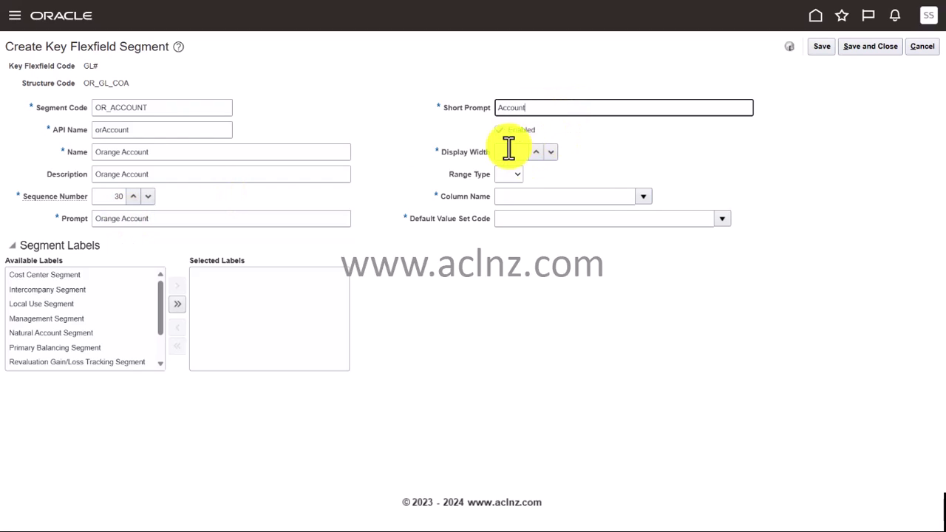
click(510, 151)
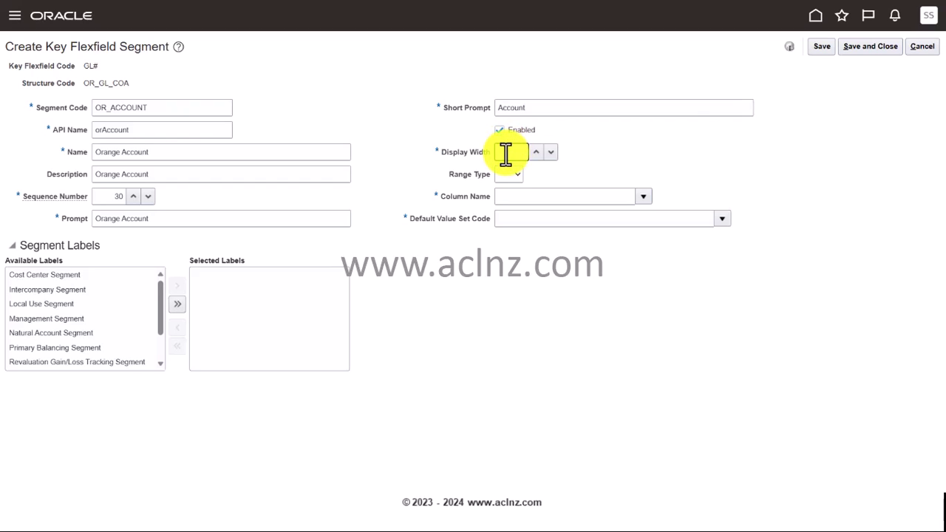
Give OR_ACCOUNT column SEGMENT3, default value set OR_GL_COA_ACCOUNT, and the Natural Account Segment label.
click(644, 197)
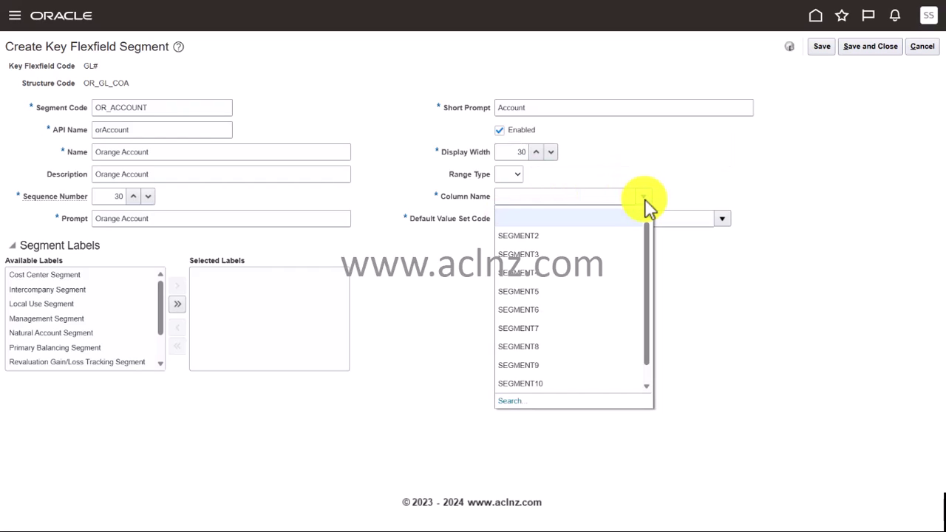
click(566, 255)
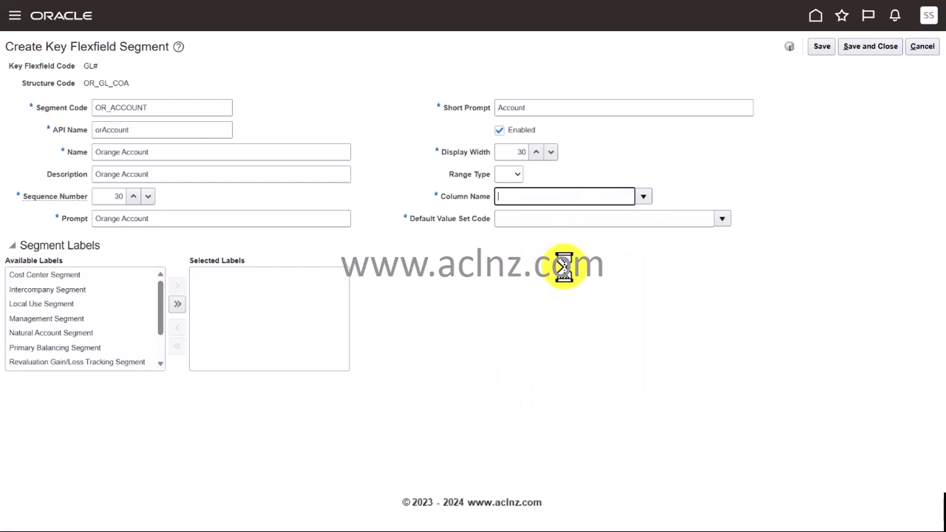
click(722, 220)
click(522, 426)
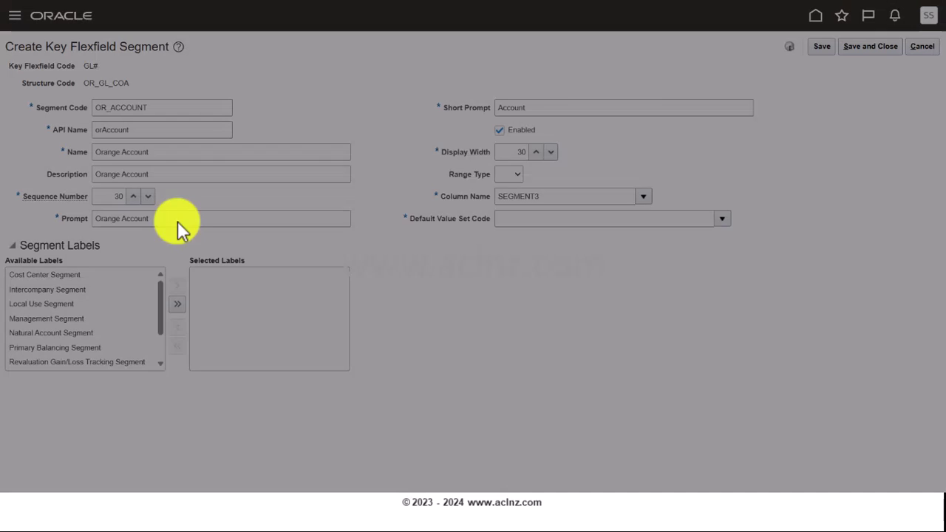
click(227, 211)
text(OR)
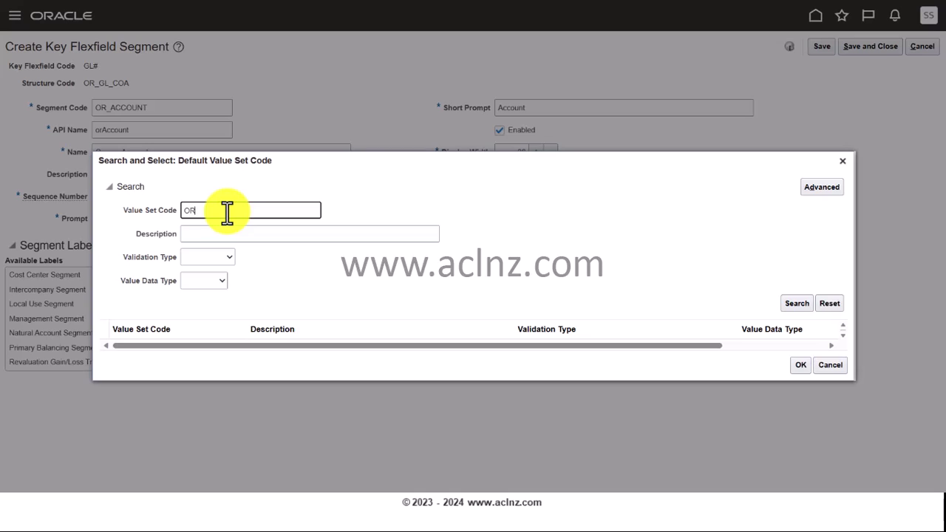
text(_GL)
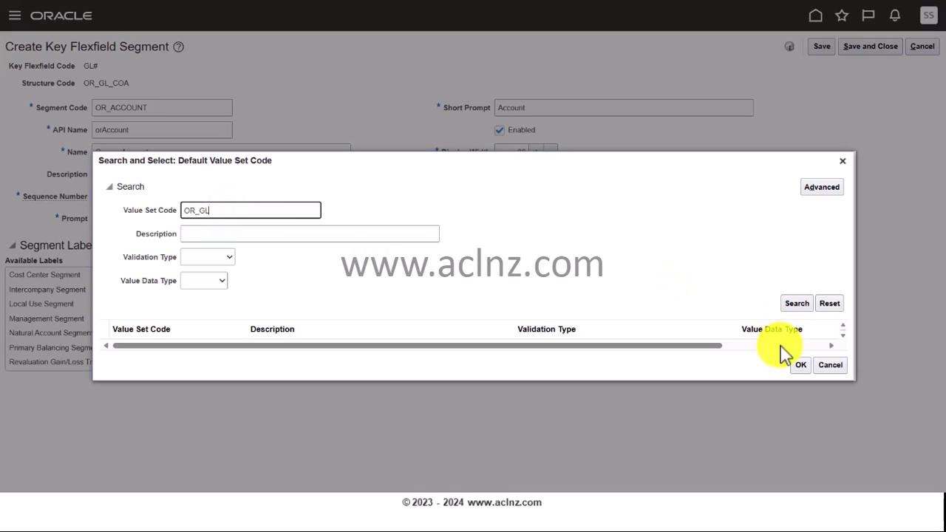
click(797, 303)
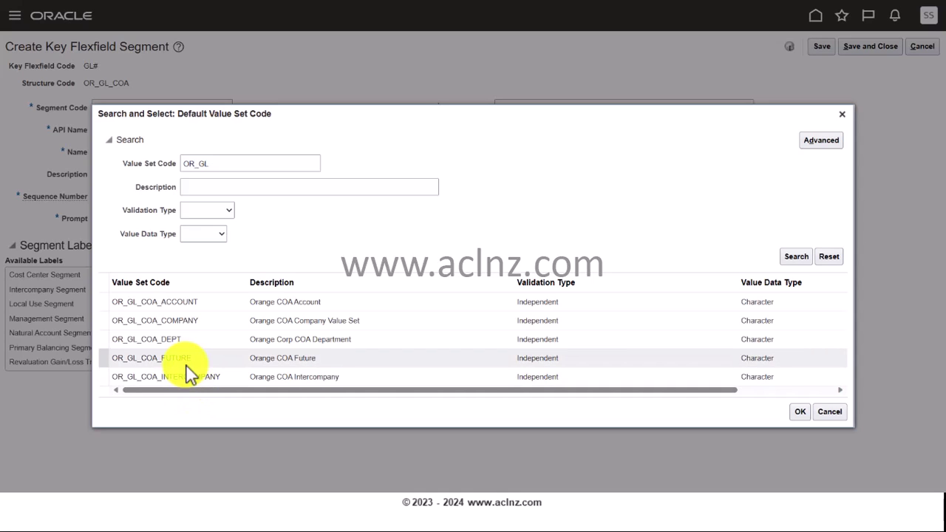
click(186, 310)
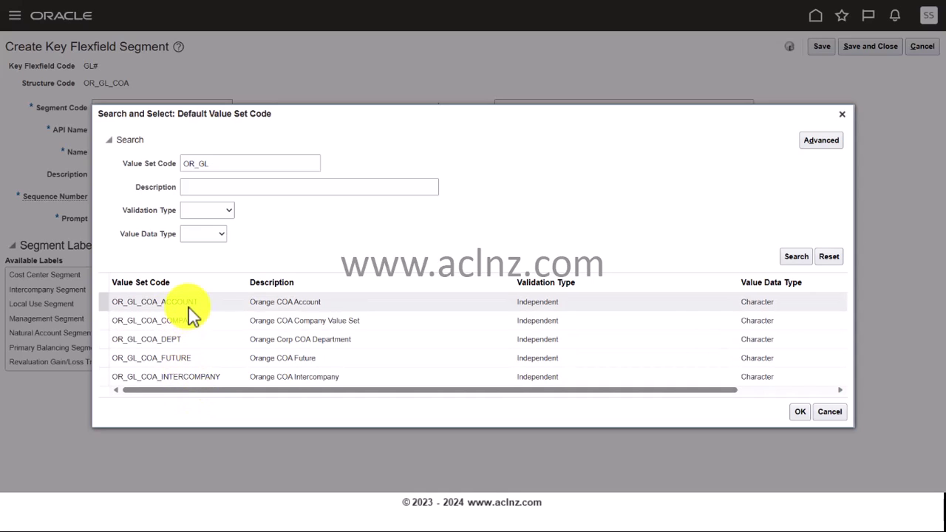
click(800, 412)
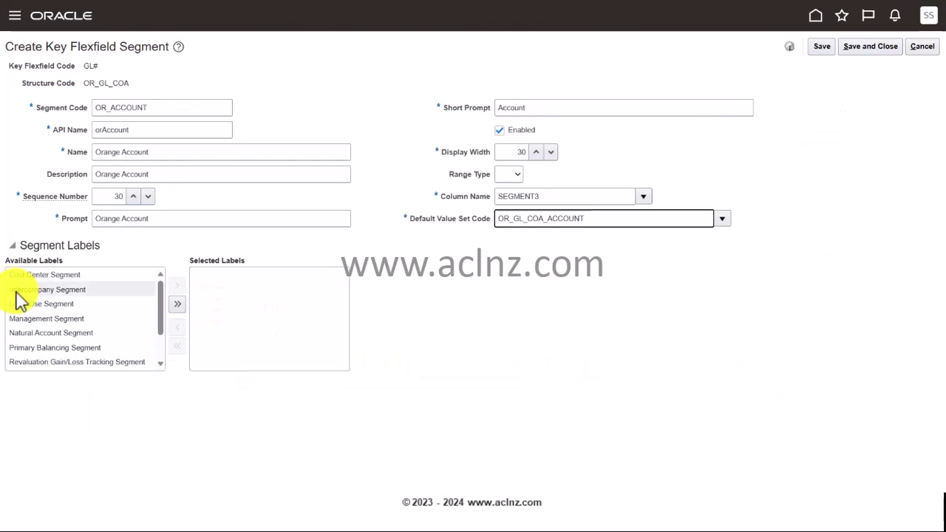
click(71, 333)
click(178, 288)
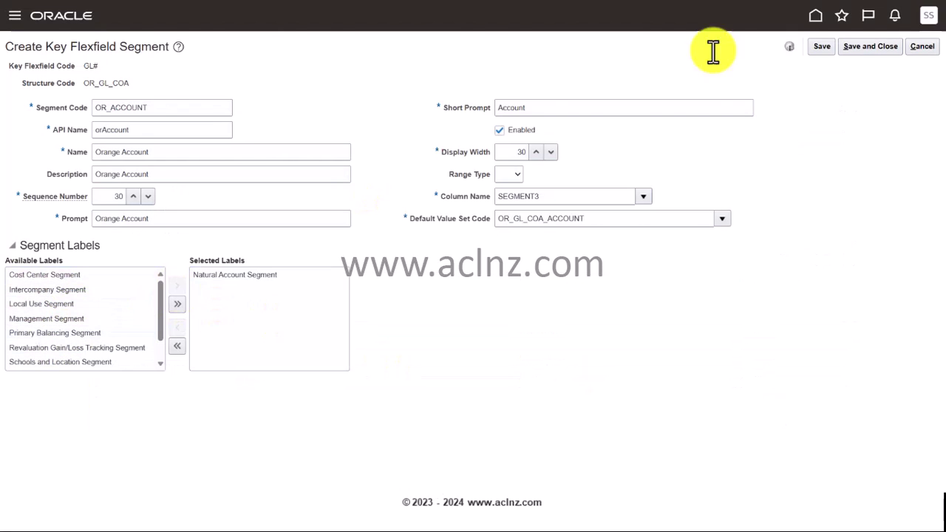
Save the Orange Account segment on SEGMENT3, review Orange Department, and begin a fourth segment.
click(871, 46)
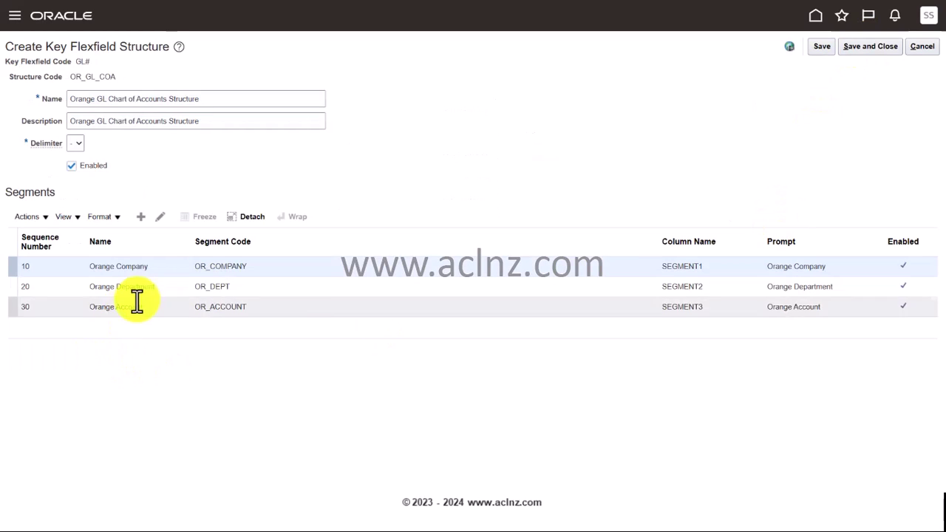
click(139, 288)
click(160, 218)
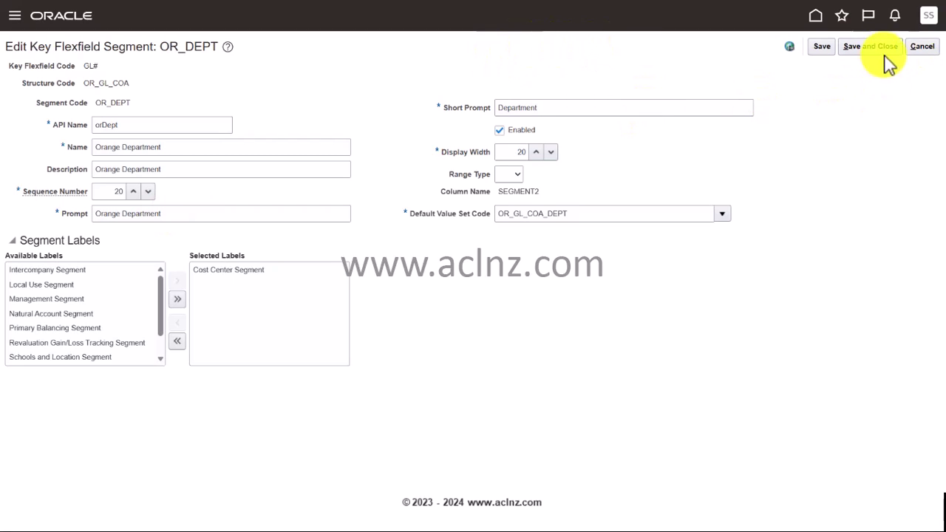
click(854, 49)
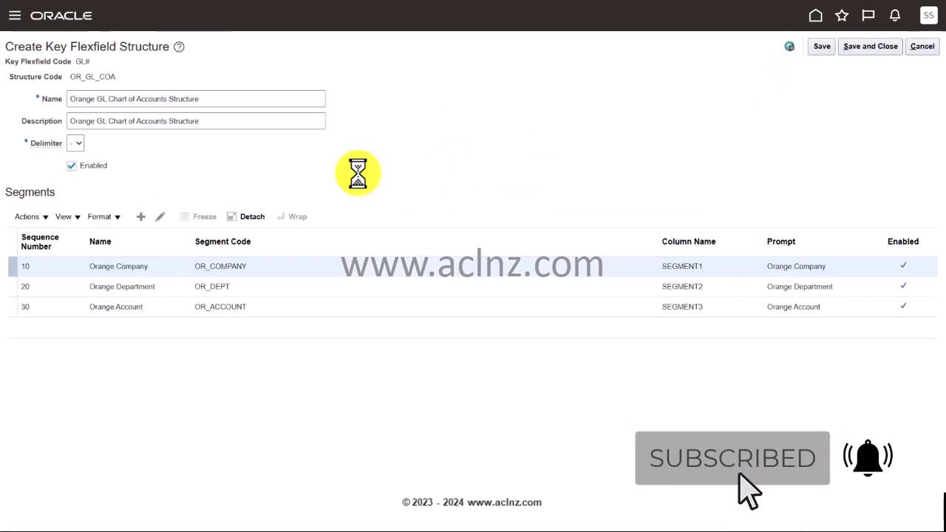
click(140, 218)
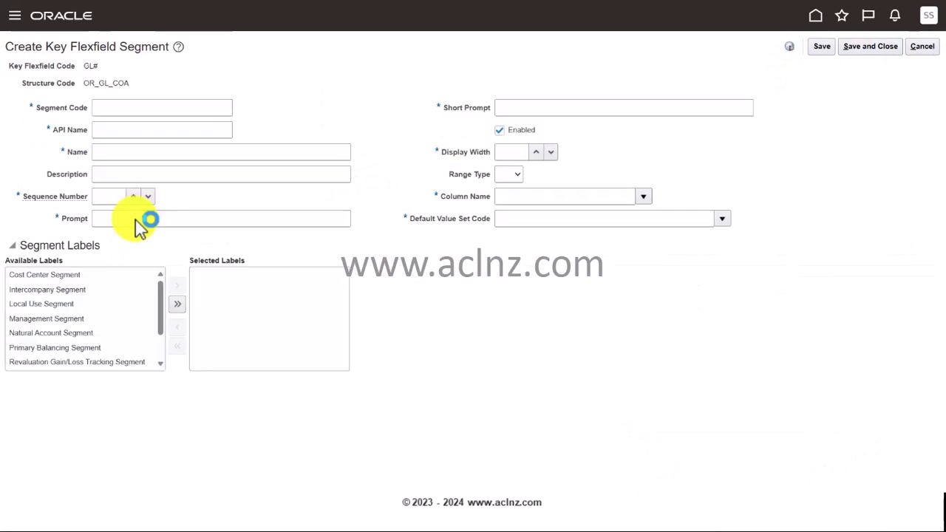
Enter code OR_INTERCOMPANY with name, description and prompt Orange Intercompany, and sequence 40.
click(124, 108)
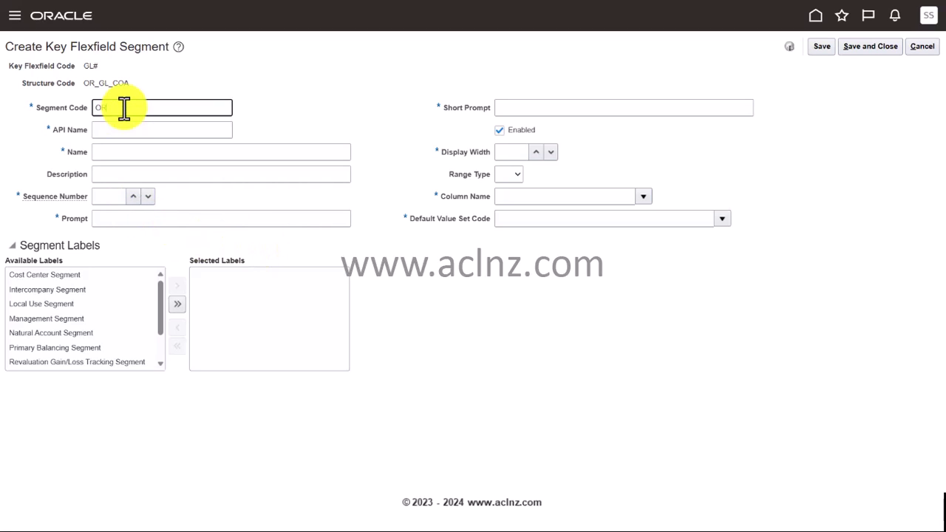
key(Tab)
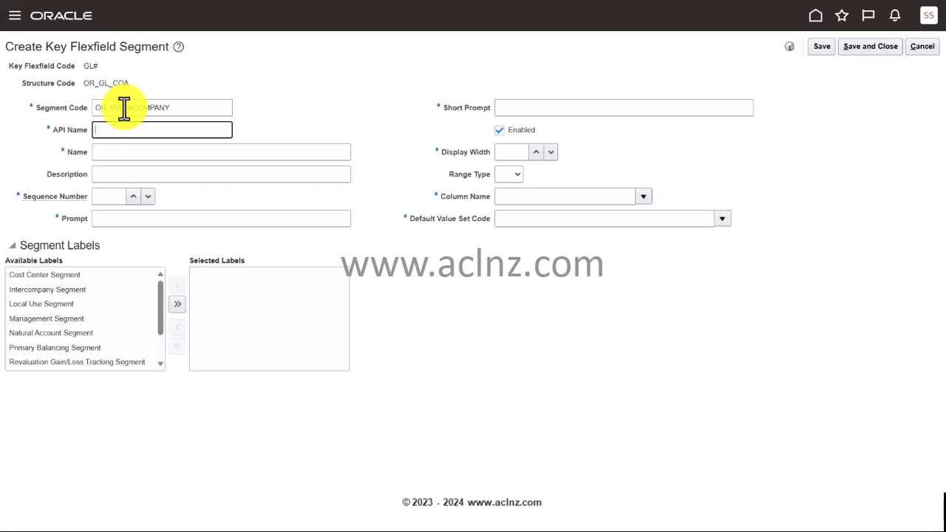
key(Tab)
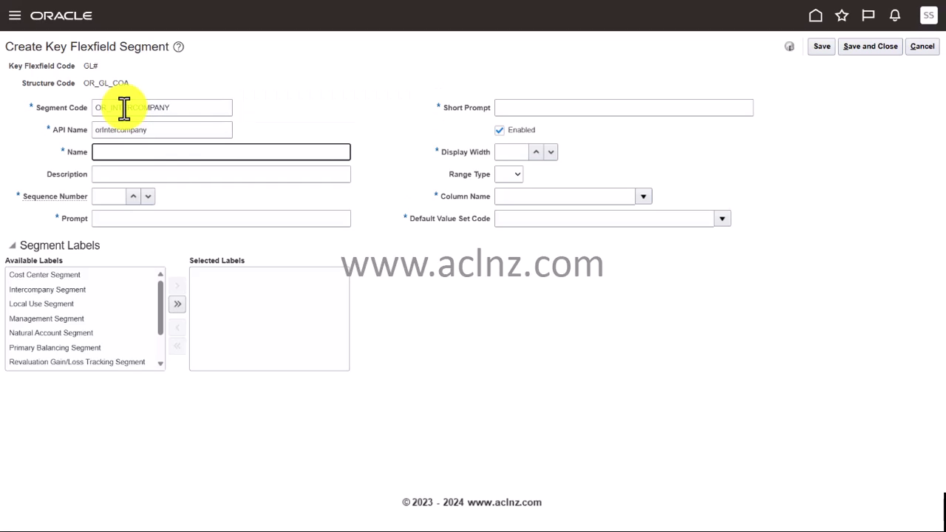
text(Orange Intercompany)
key(Tab)
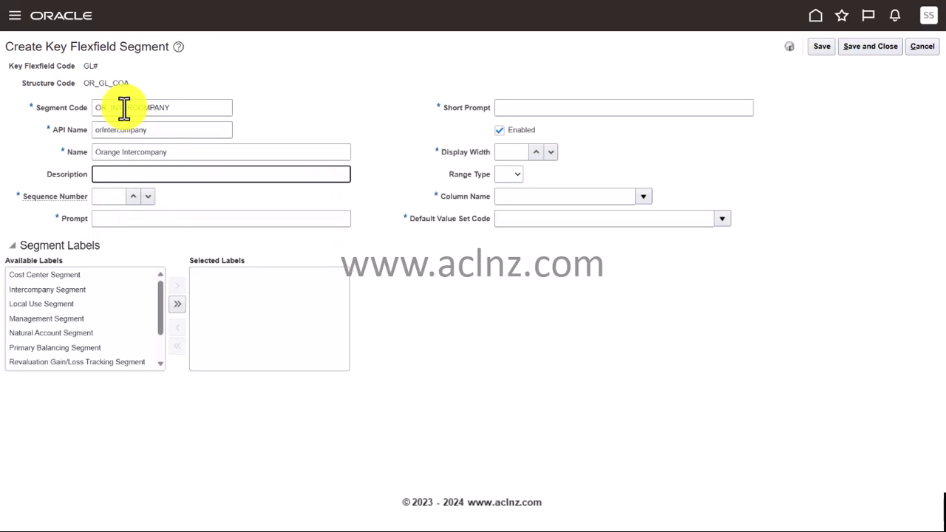
key(shift+Tab)
key(ctrl+c)
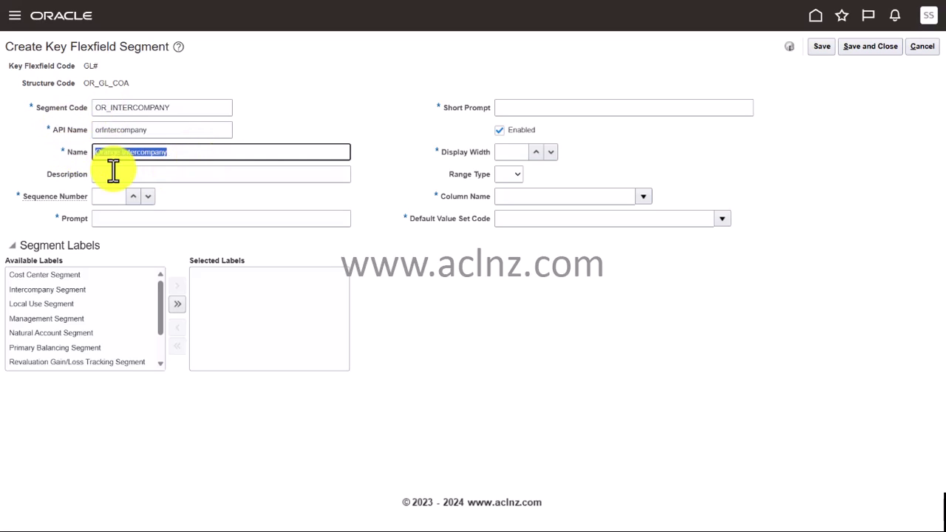
click(112, 172)
key(ctrl+v)
click(108, 198)
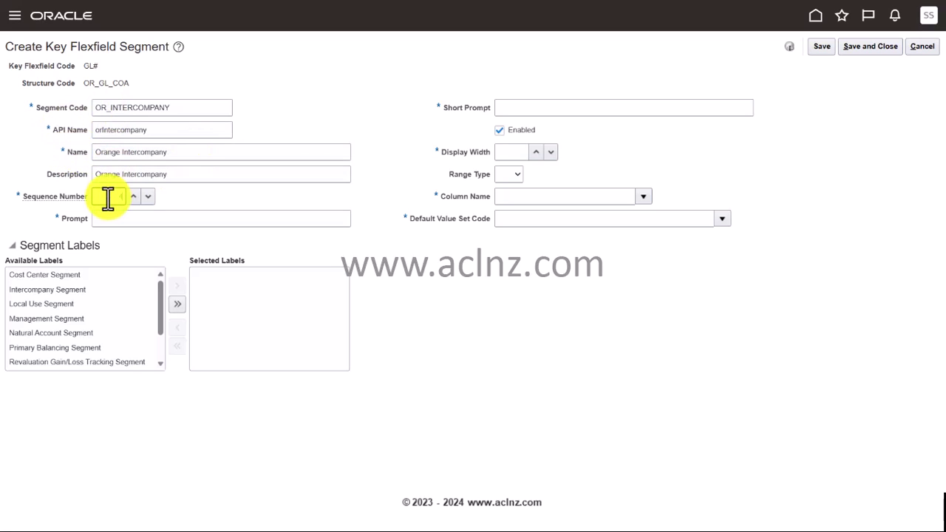
text(40)
click(105, 218)
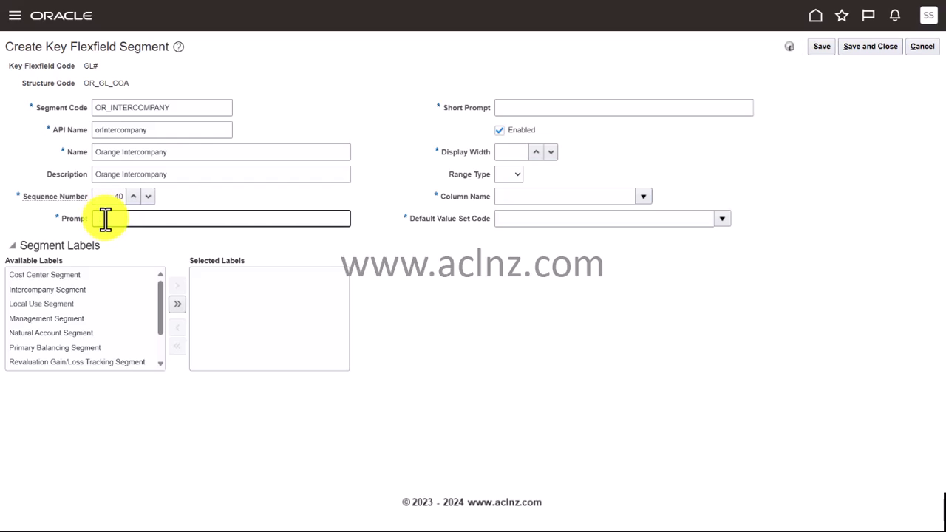
key(ctrl+v)
Assign the Intercompany Segment label and set the short prompt to Intercompany.
click(94, 290)
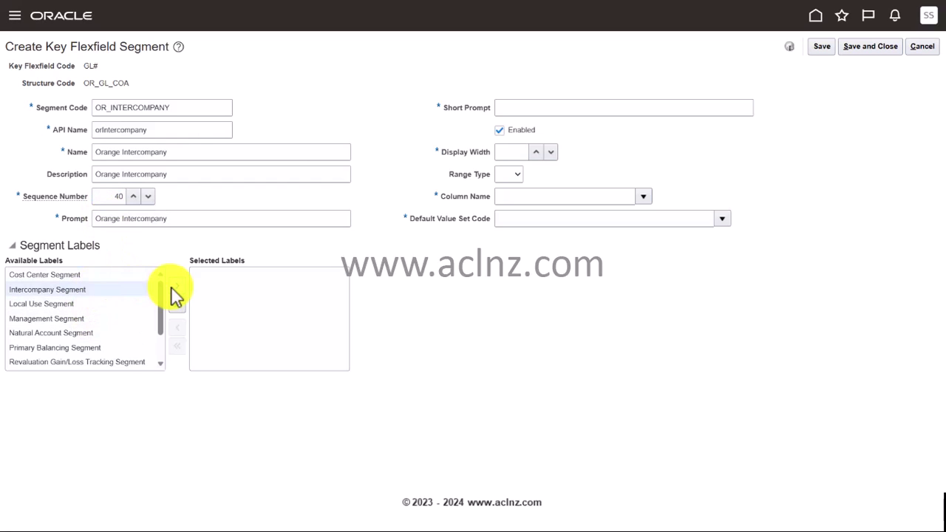
click(177, 289)
click(565, 110)
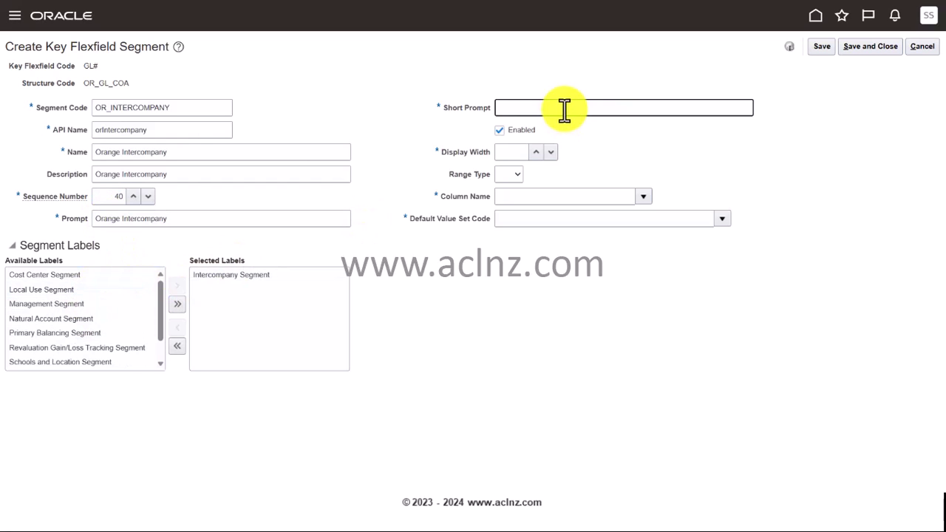
key(ctrl+v)
drag(524, 107, 473, 114)
key(Delete)
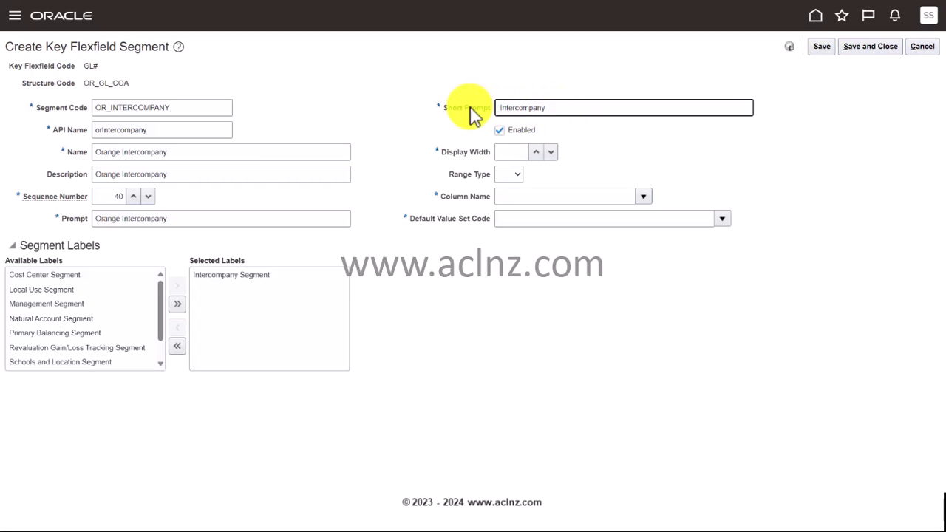
text(O)
key(BackSpace)
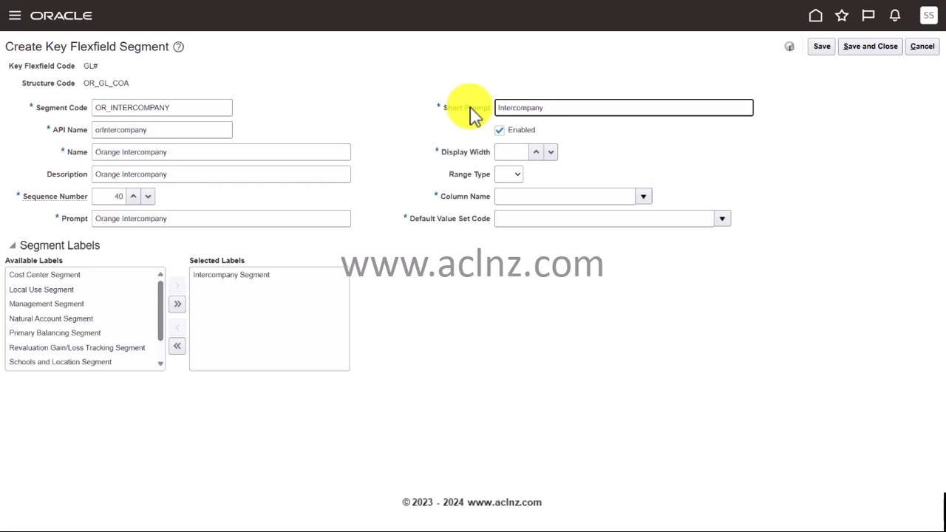
click(509, 153)
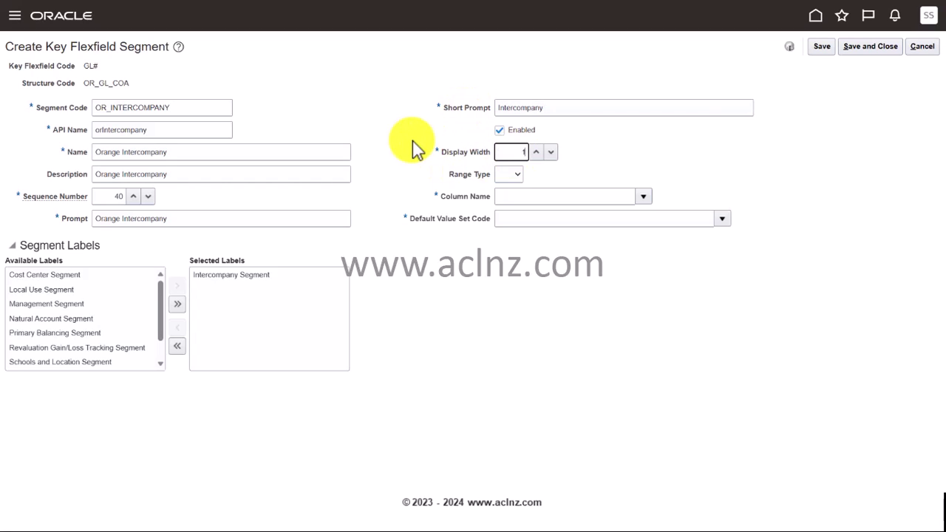
Assign column SEGMENT4 and default value set OR_GL_COA_INTERCOMPANY, then save the intercompany segment.
click(643, 197)
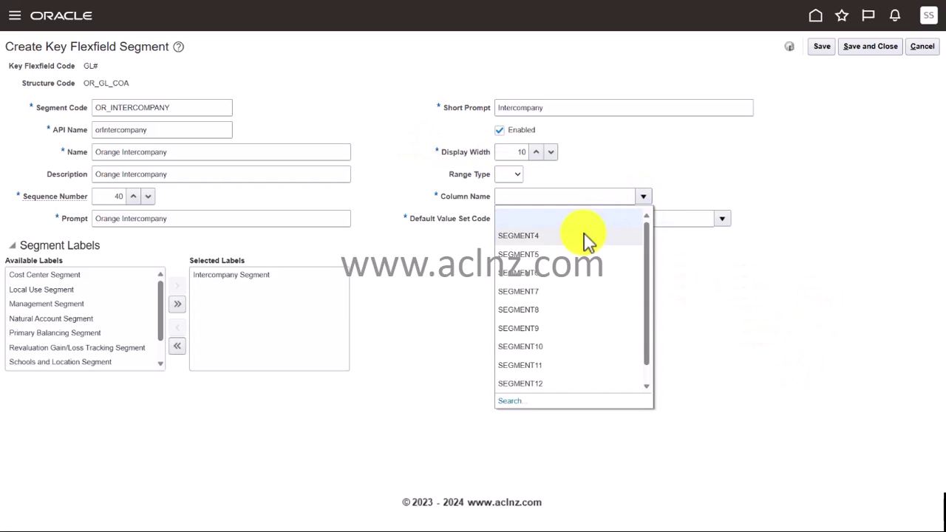
click(584, 236)
click(669, 220)
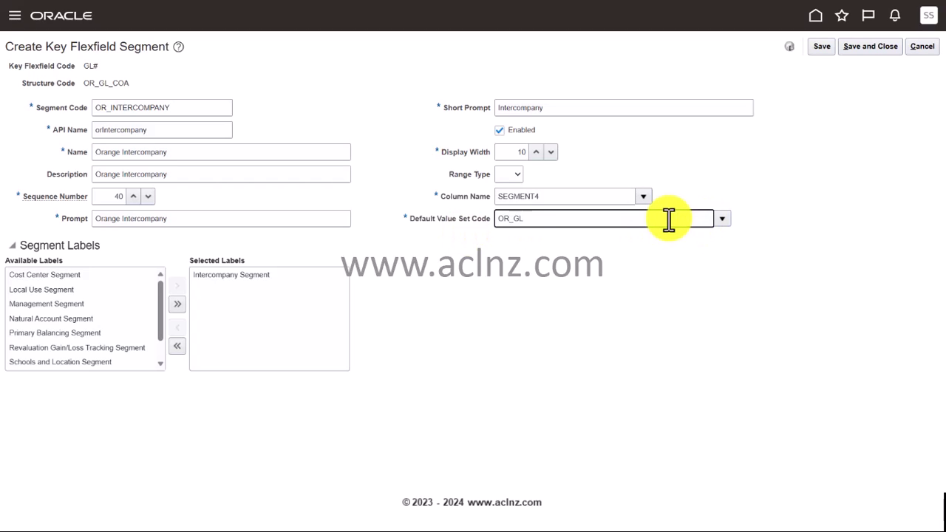
key(Tab)
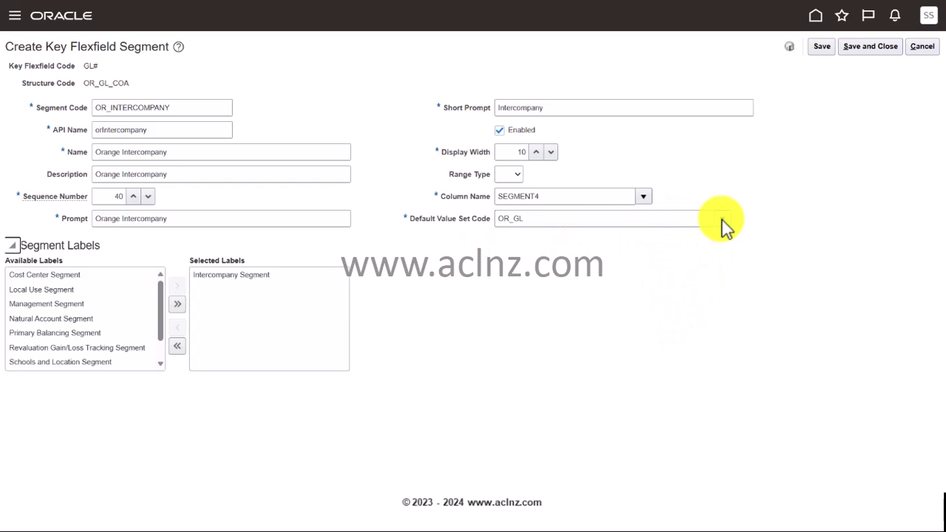
click(508, 423)
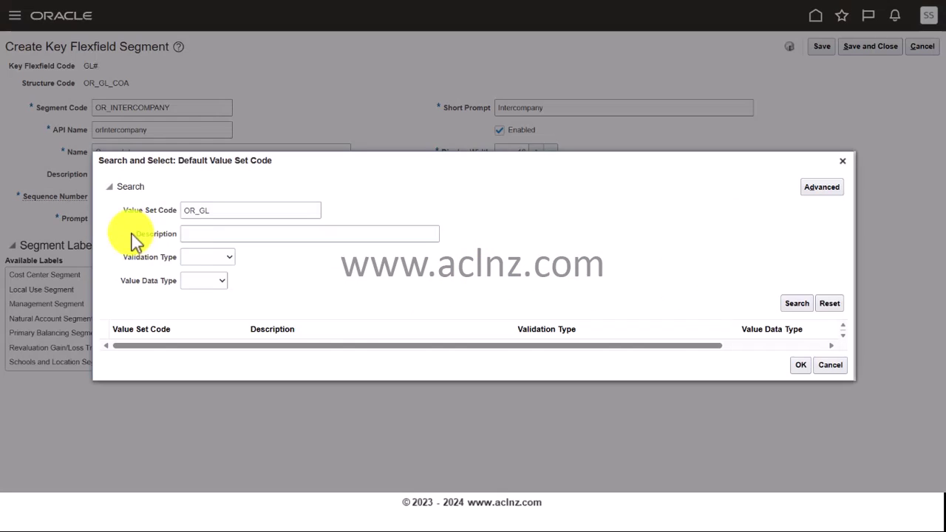
click(791, 306)
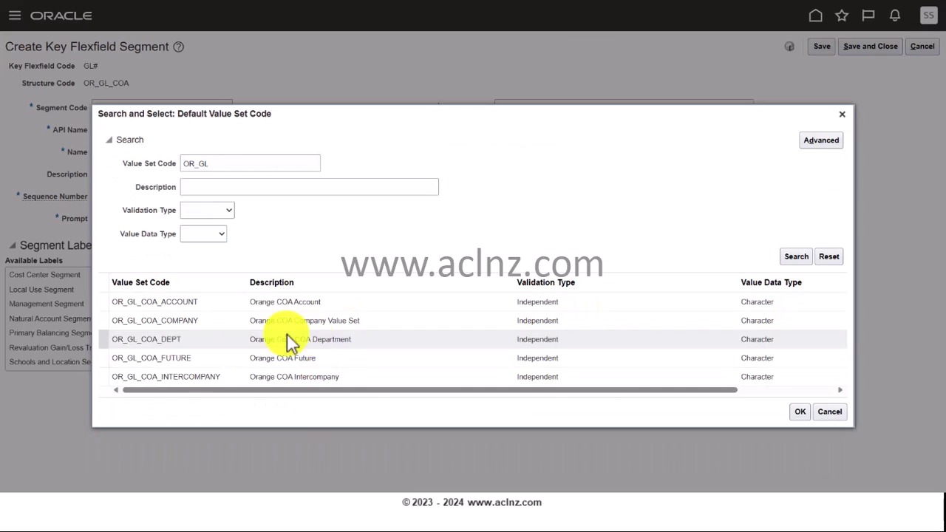
click(200, 378)
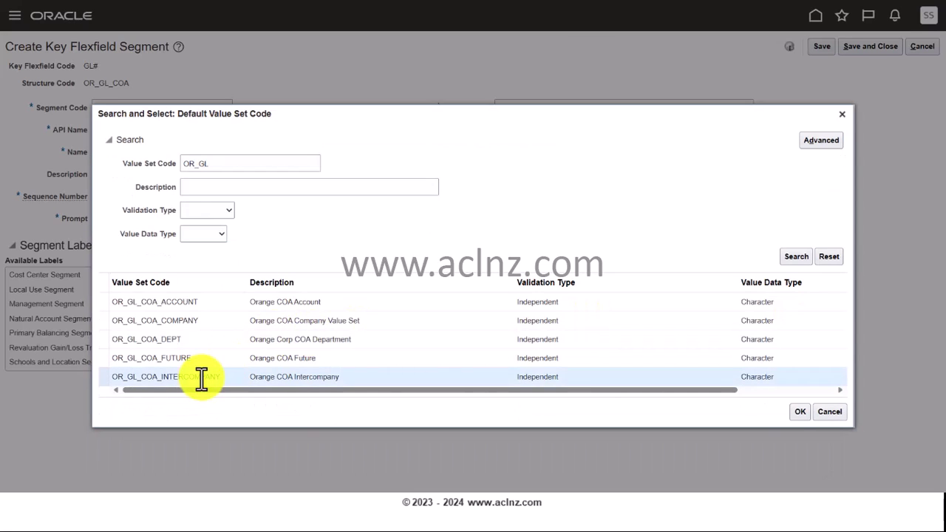
click(801, 412)
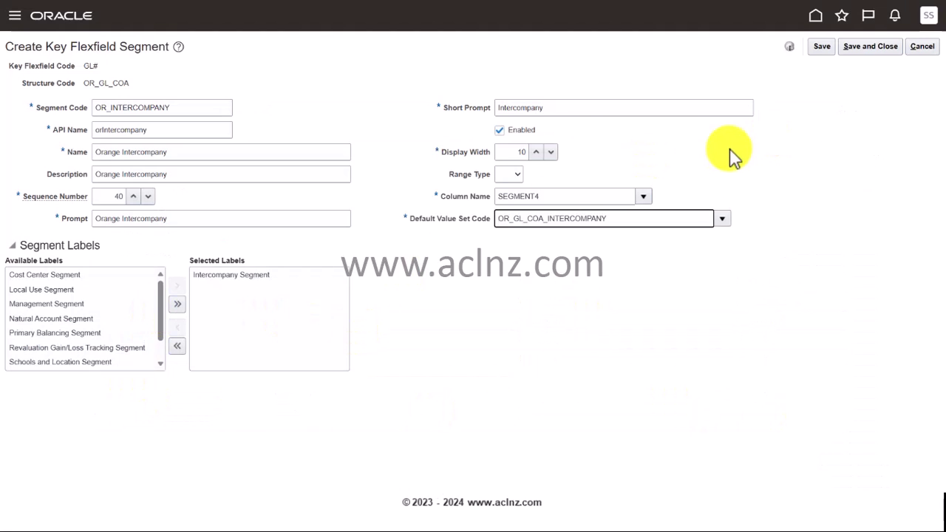
click(867, 49)
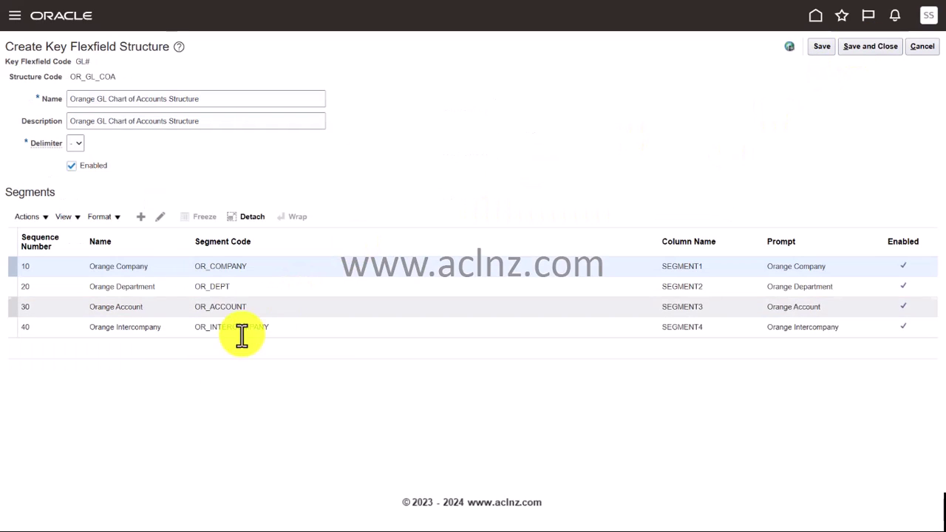
Add a fifth segment coded OR_FUTURE with name and description Orange Future.
click(140, 218)
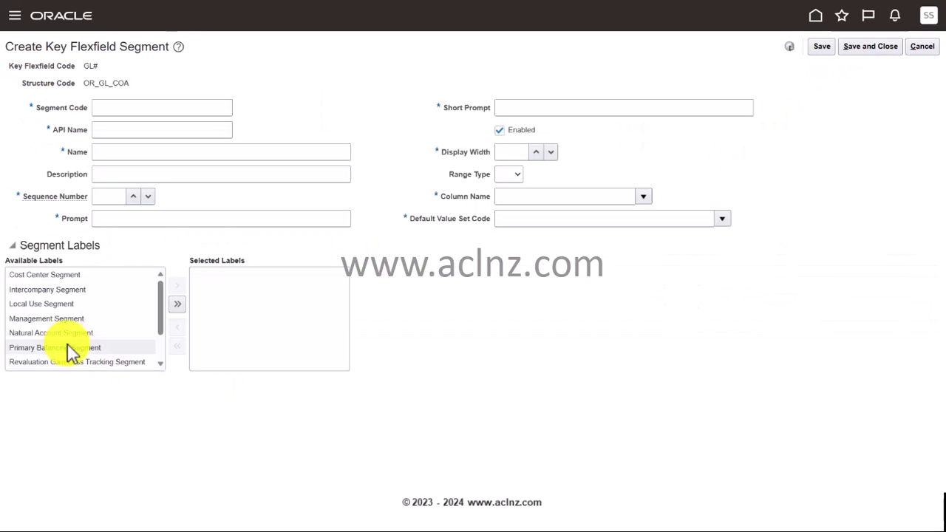
click(116, 108)
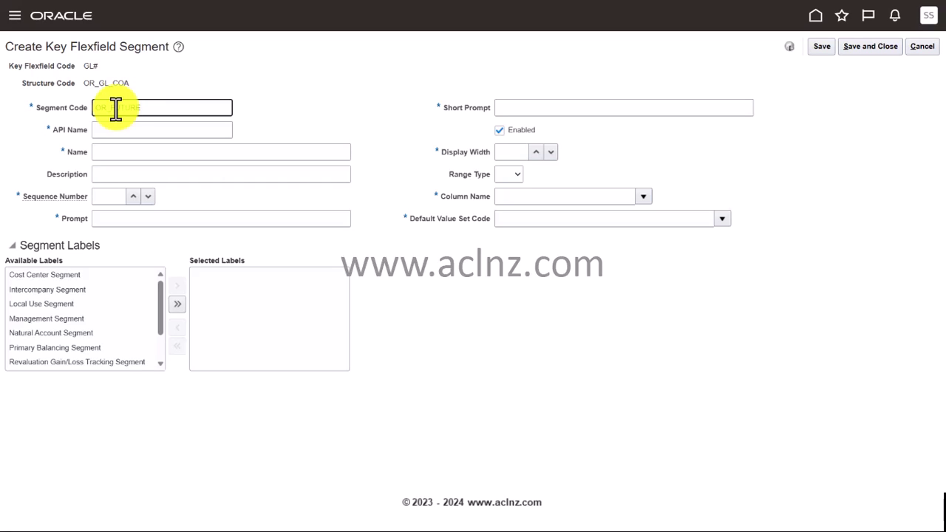
click(125, 129)
click(122, 153)
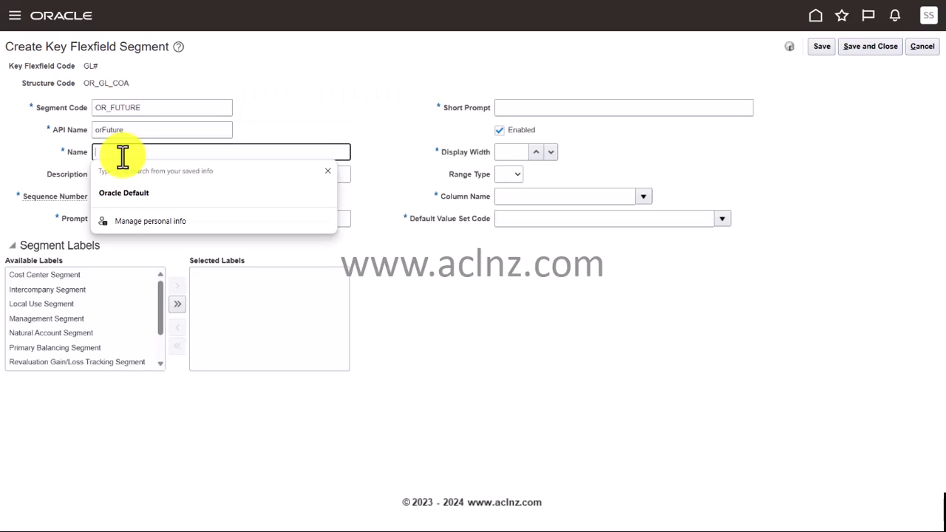
text(Orange Future)
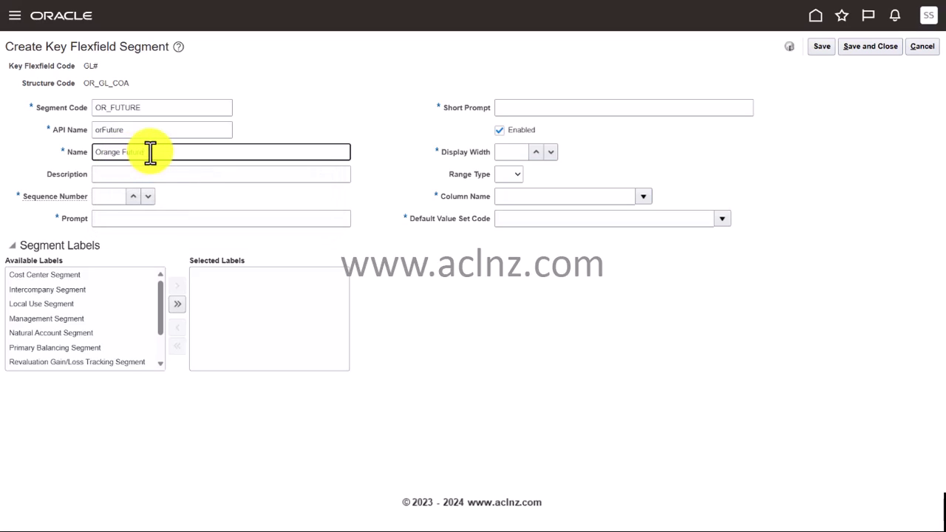
drag(152, 152, 37, 143)
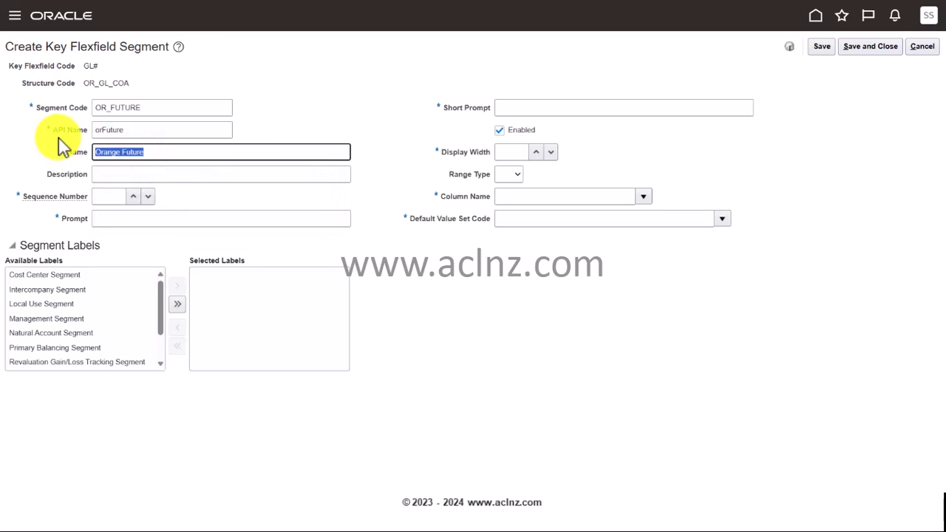
key(ctrl+c)
click(102, 173)
key(ctrl+v)
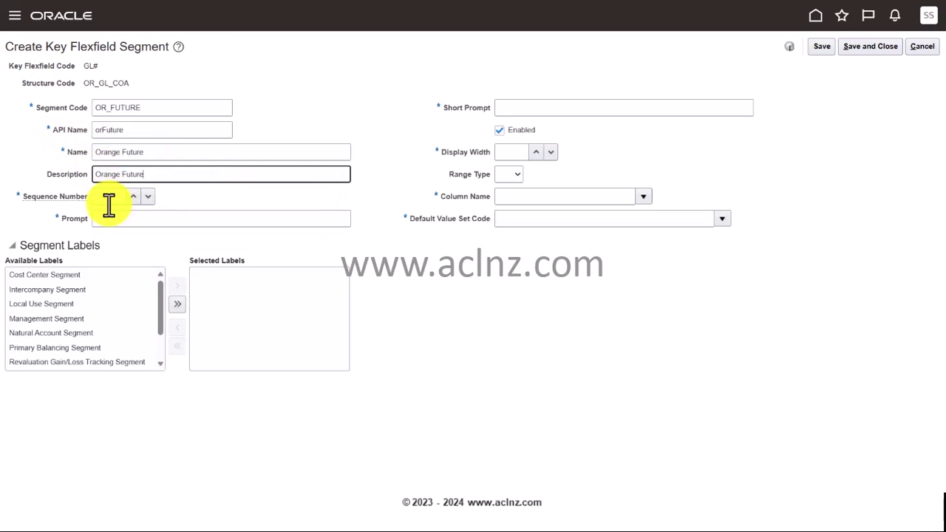
Set the OR_FUTURE sequence number to 50 and its prompt to Orange Future.
click(105, 197)
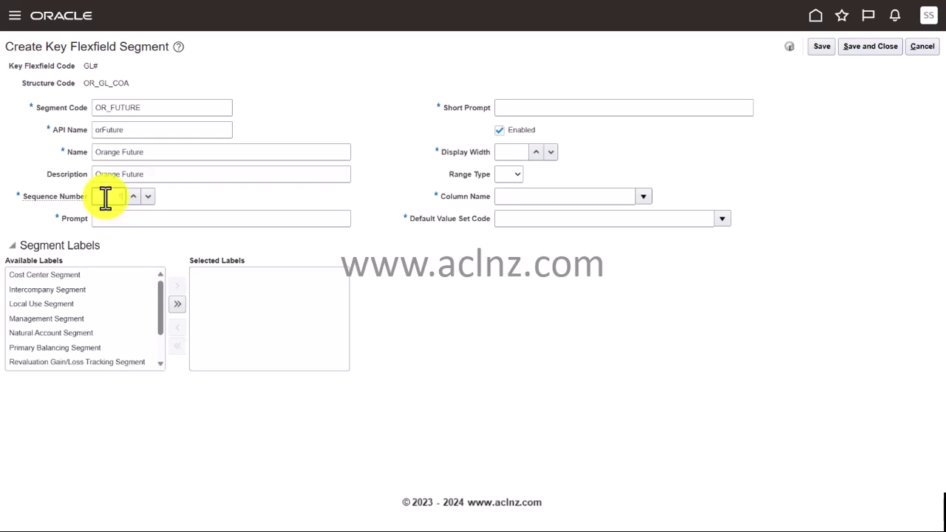
text(50)
click(106, 216)
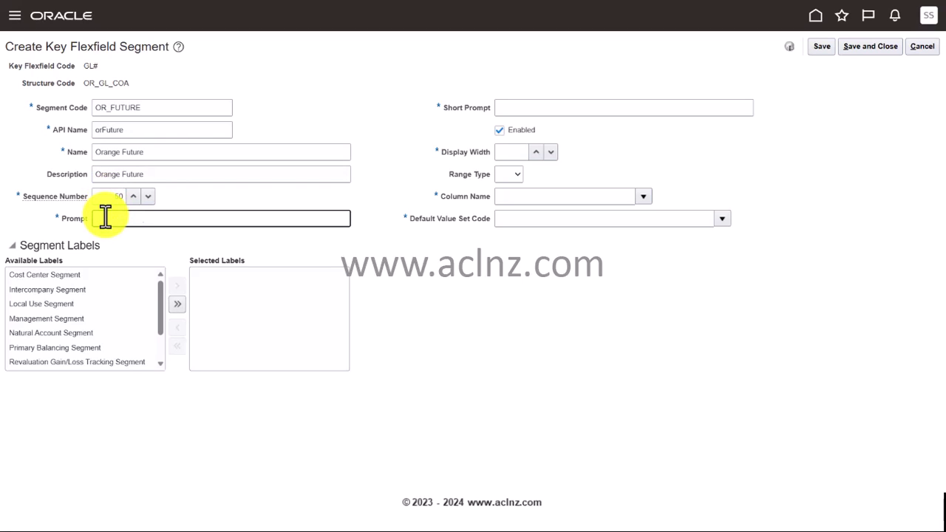
key(ctrl+v)
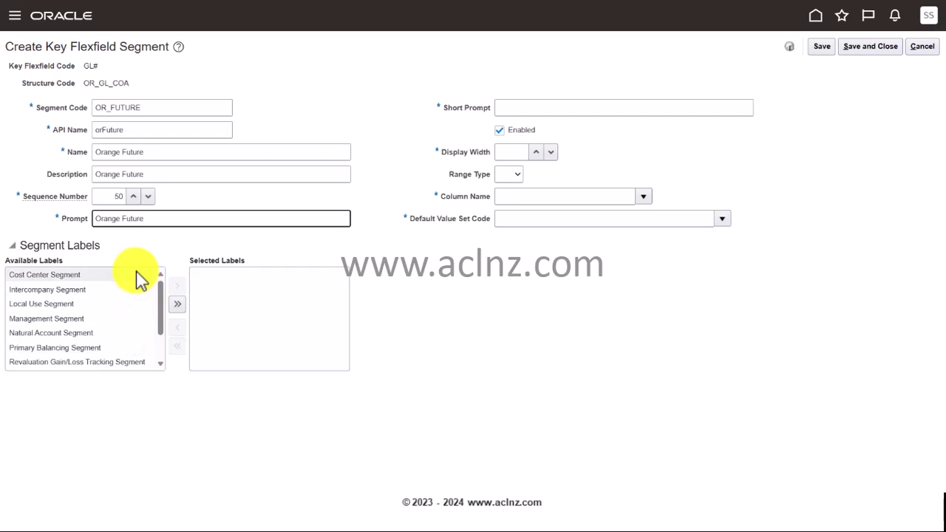
scroll(144, 306, down, 2)
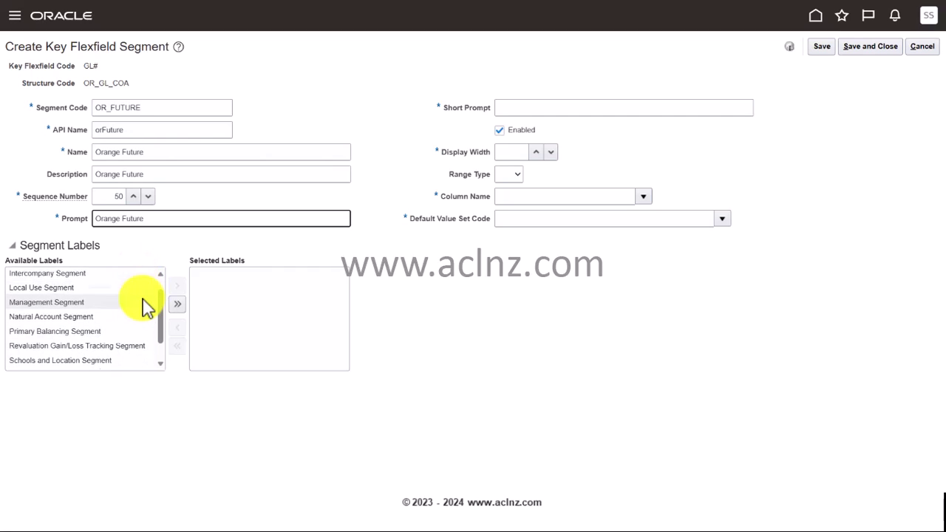
scroll(147, 306, down, 1)
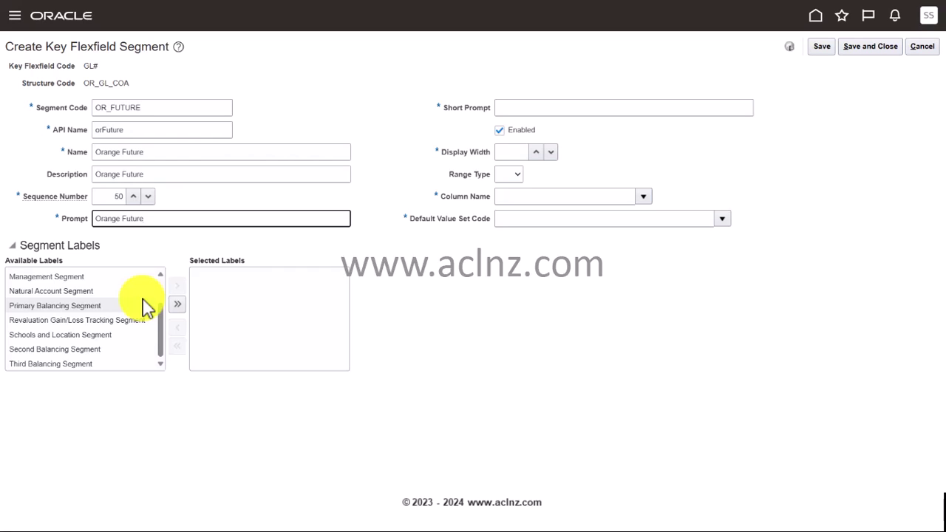
scroll(145, 306, up, 3)
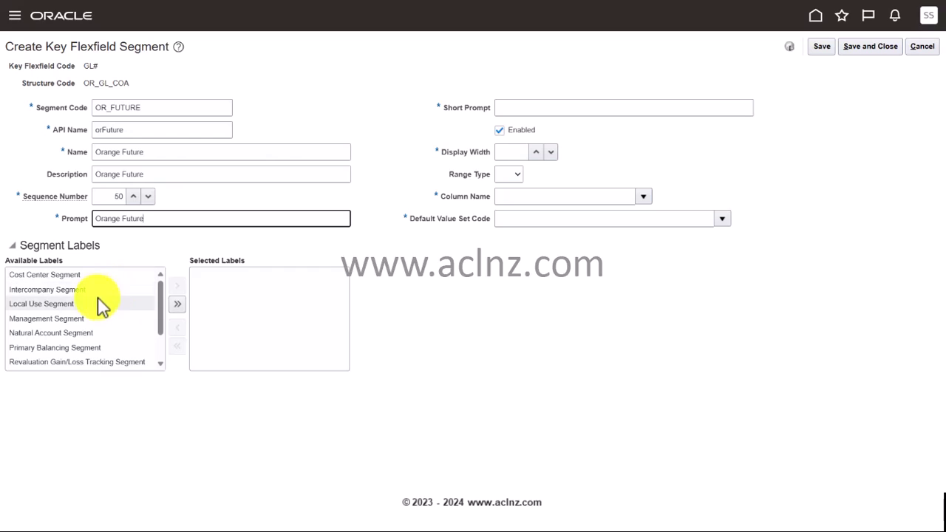
Move Local Use Segment from Available Labels to Selected Labels for OR_FUTURE.
click(102, 307)
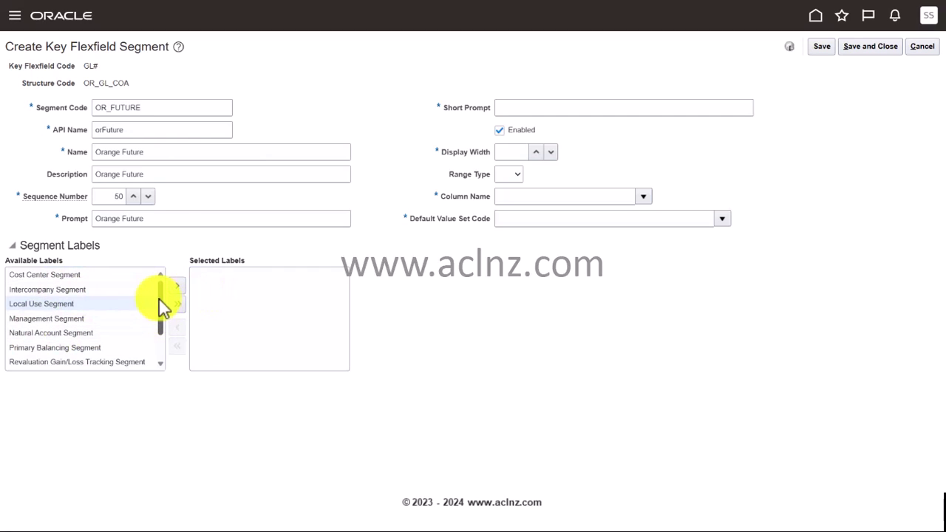
drag(159, 296, 159, 322)
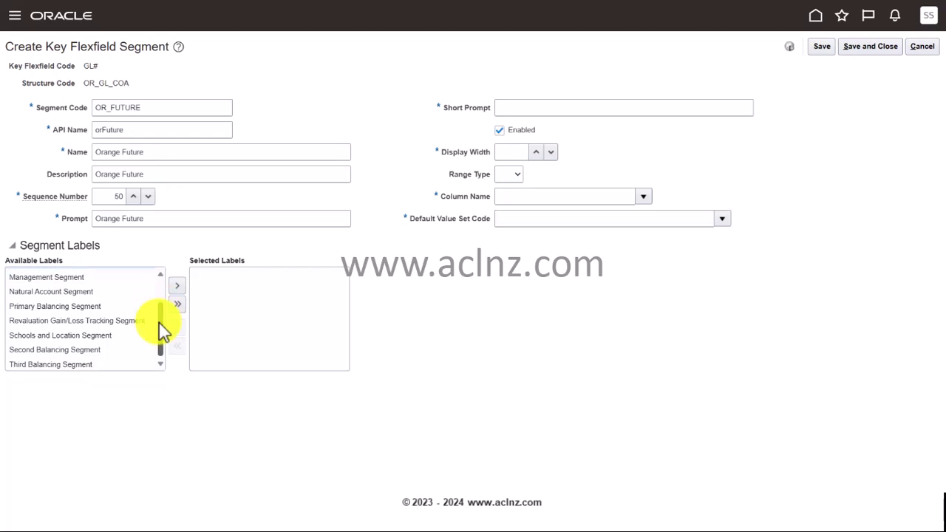
scroll(159, 277, up, 1)
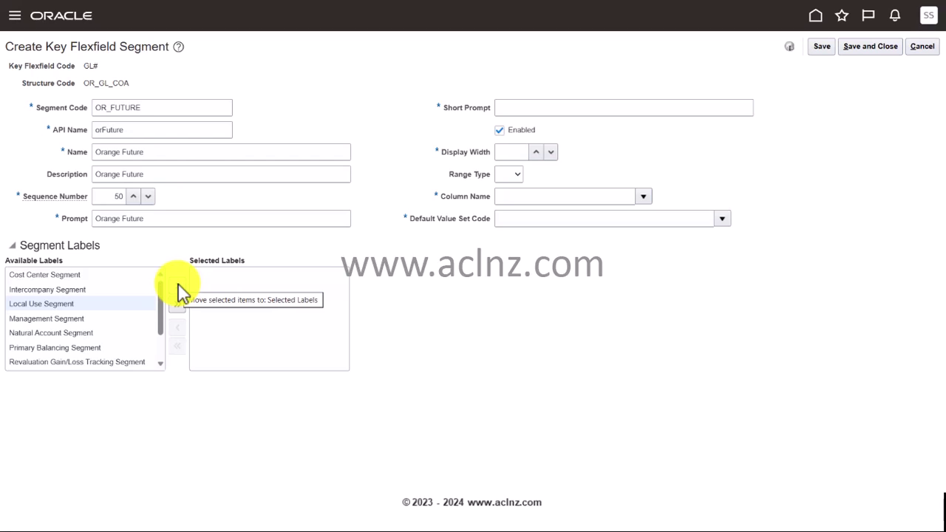
click(178, 303)
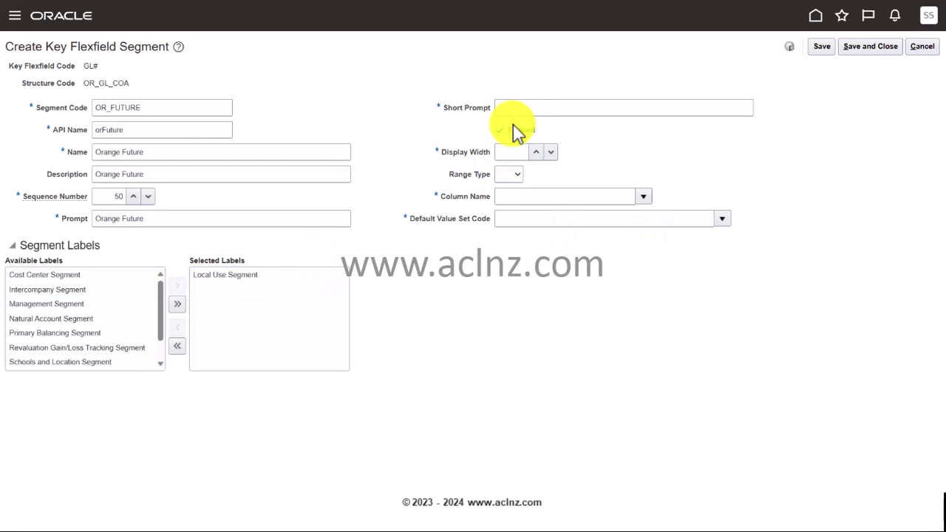
click(522, 107)
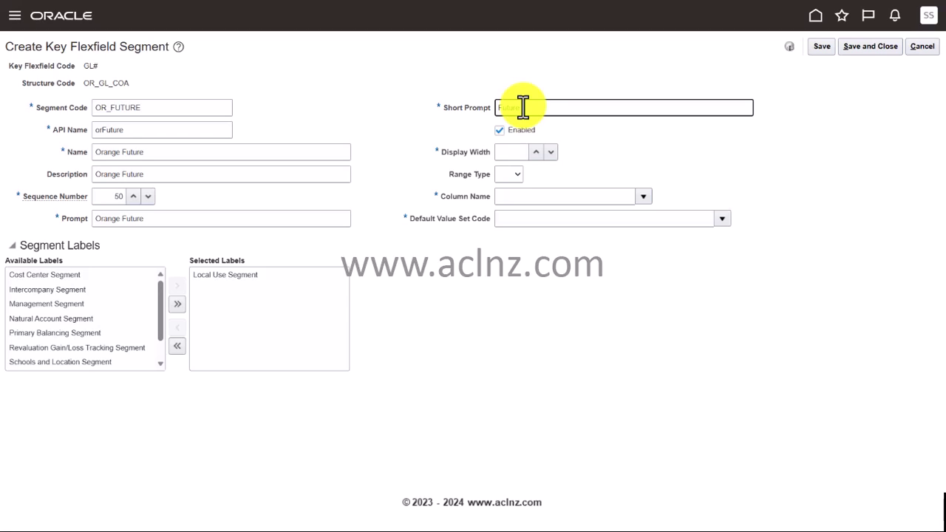
Give OR_FUTURE short prompt Future, display width 10 and column SEGMENT5.
click(511, 152)
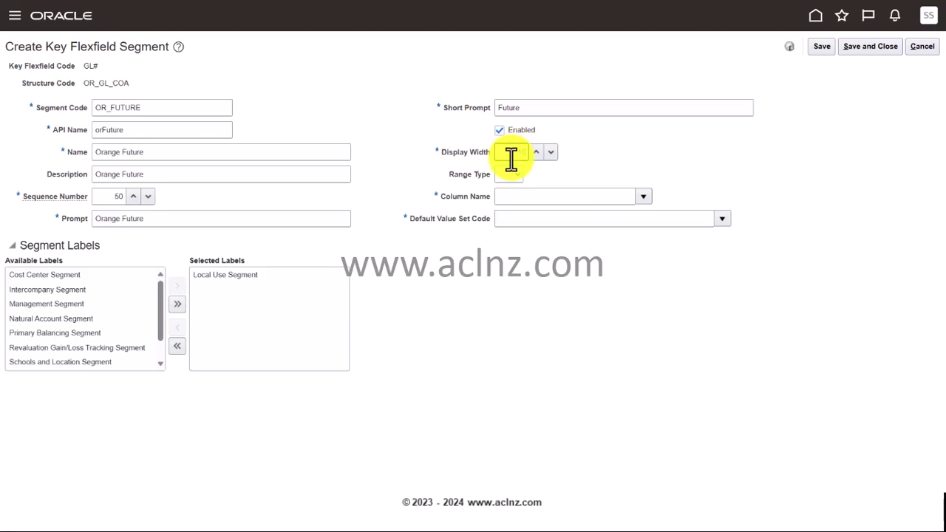
click(646, 199)
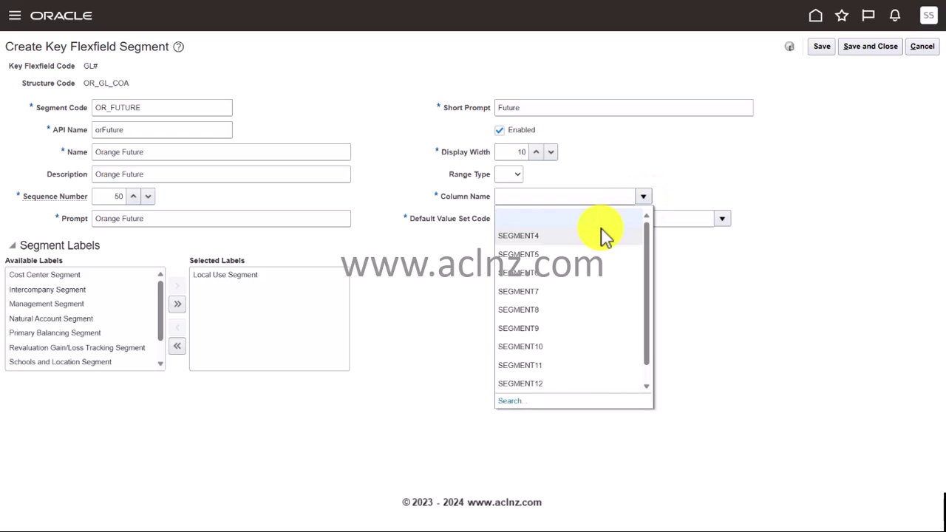
click(595, 255)
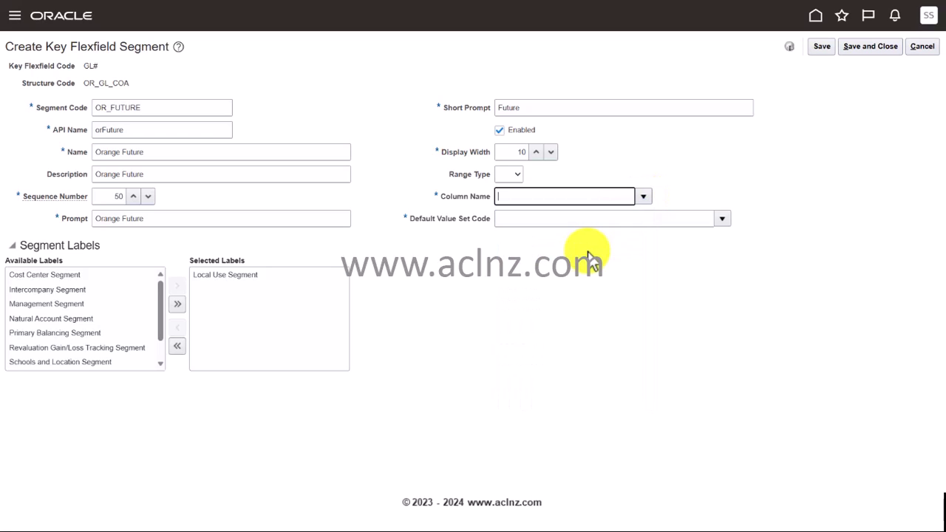
Search value sets for OR_GL and pick OR_GL_COA_FUTURE as the default value set.
click(721, 218)
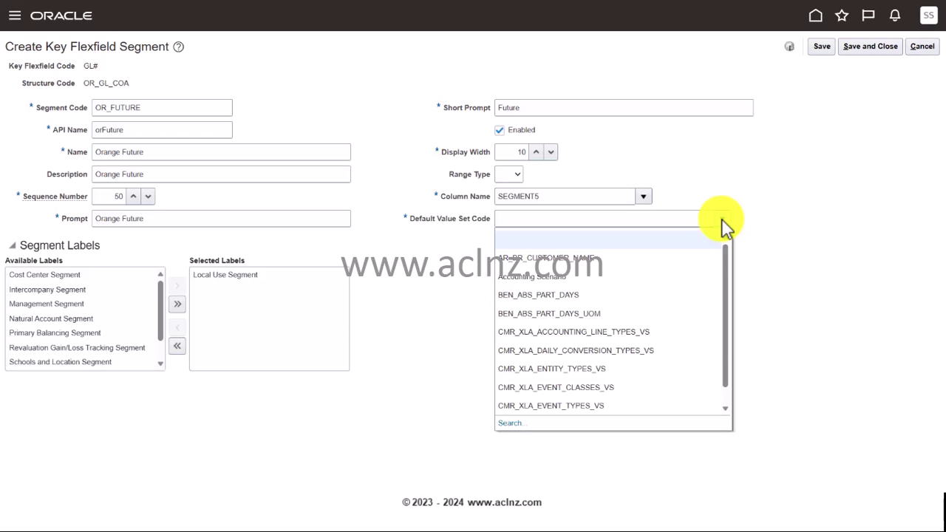
click(502, 422)
click(229, 212)
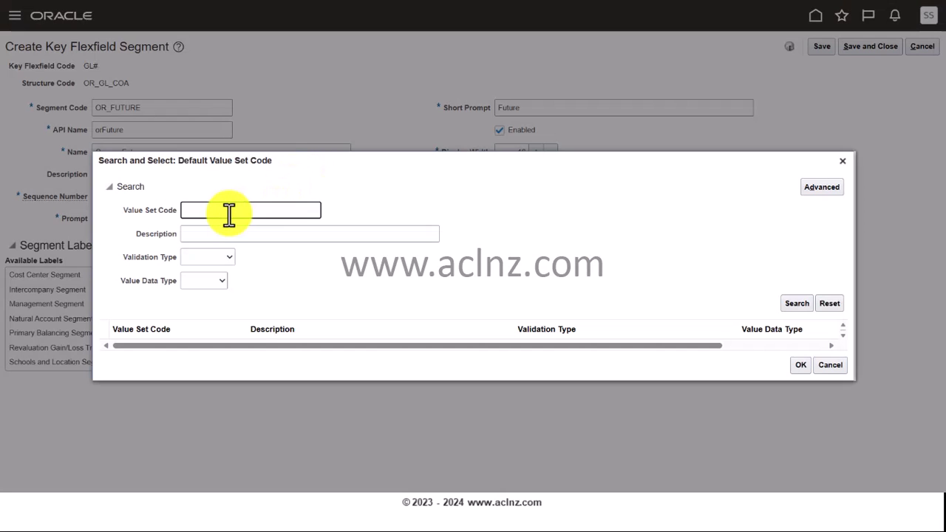
text(OR_GL)
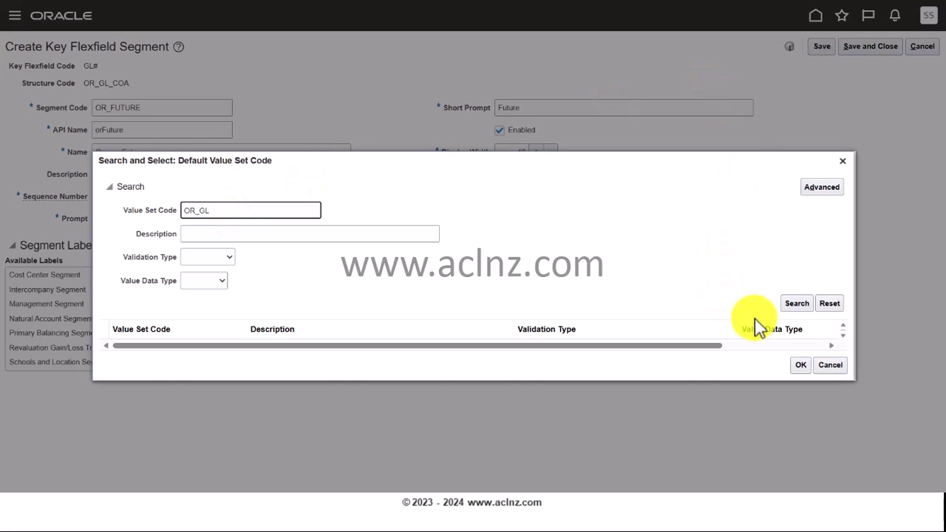
click(795, 304)
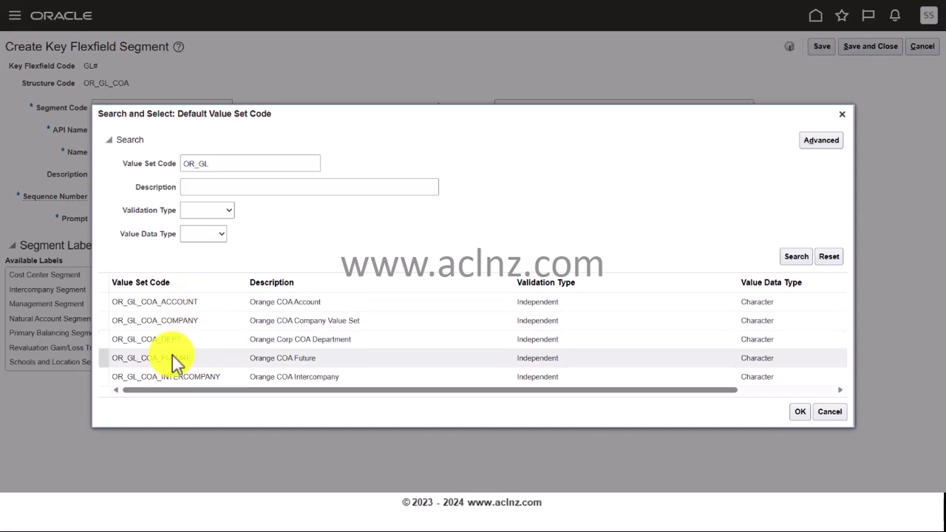
click(169, 360)
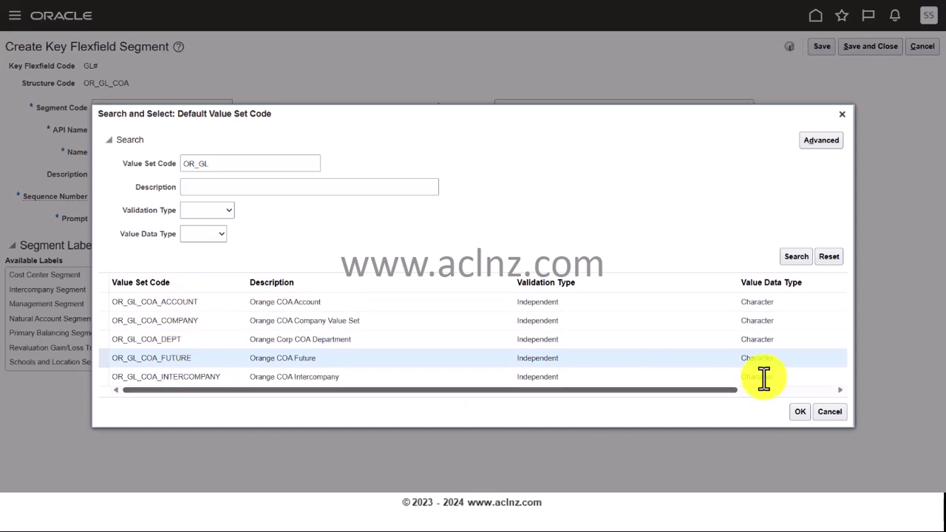
click(800, 412)
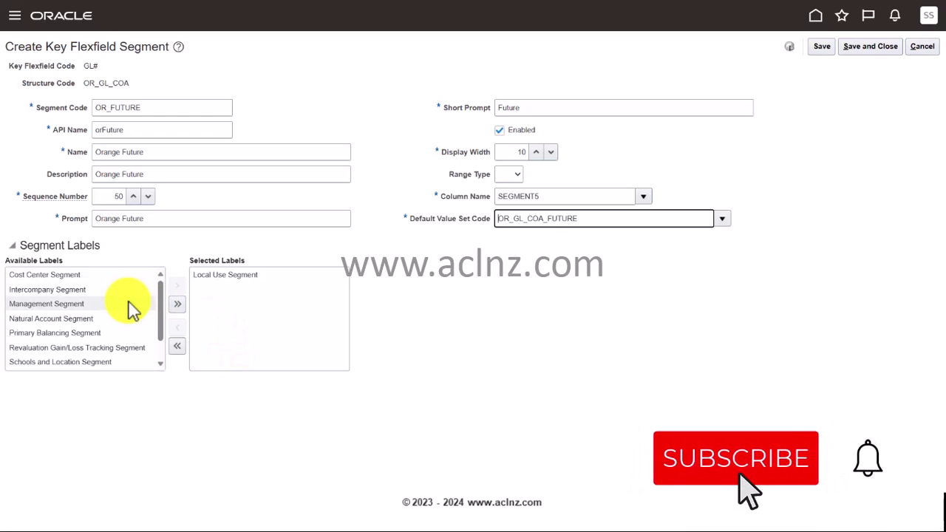
scroll(129, 309, down, 1)
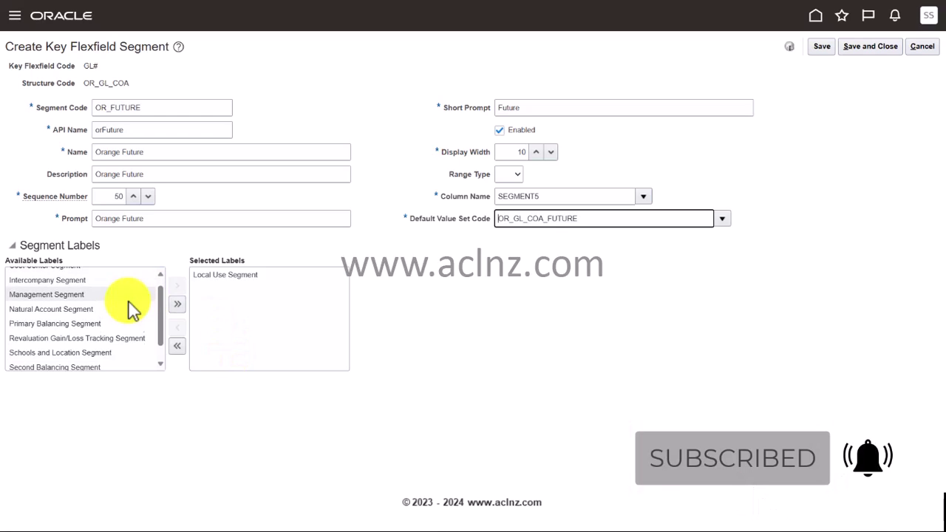
scroll(129, 309, up, 1)
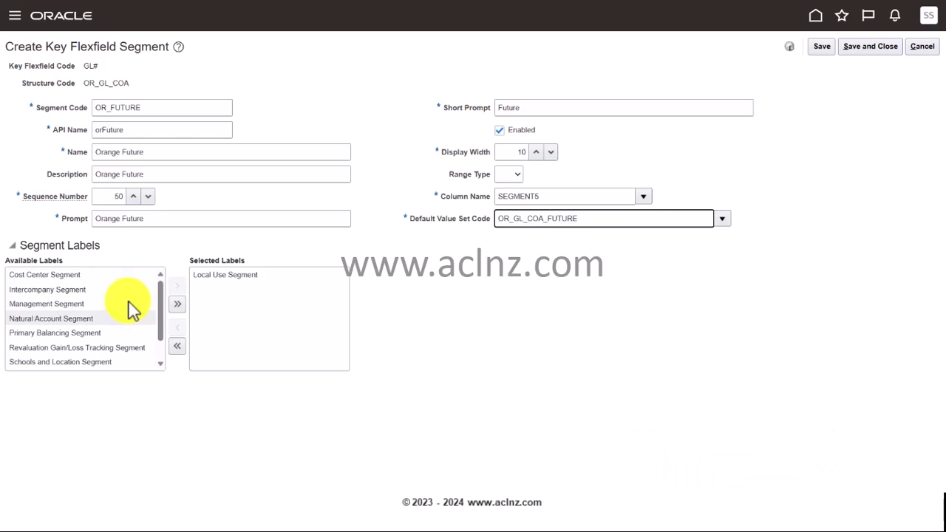
Save the Orange Future segment, then save and close the five-segment OR_GL_COA structure.
click(870, 47)
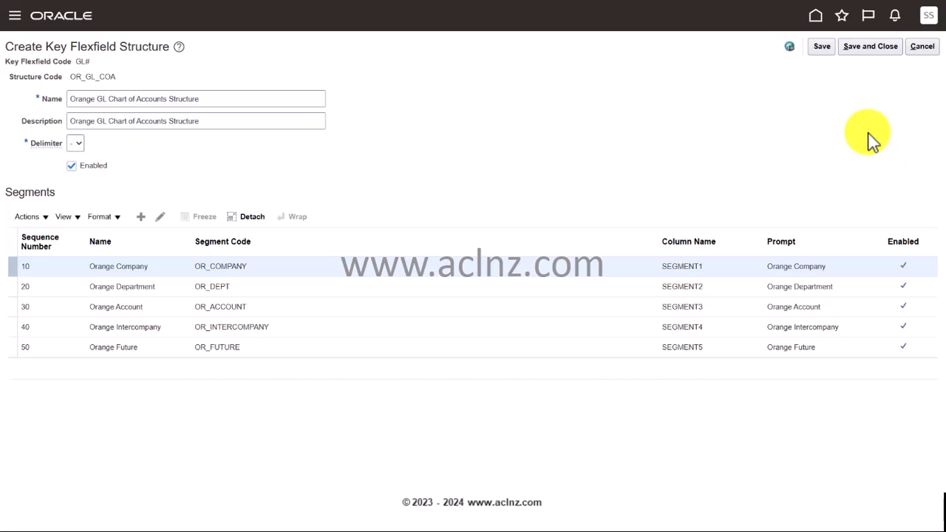
click(873, 47)
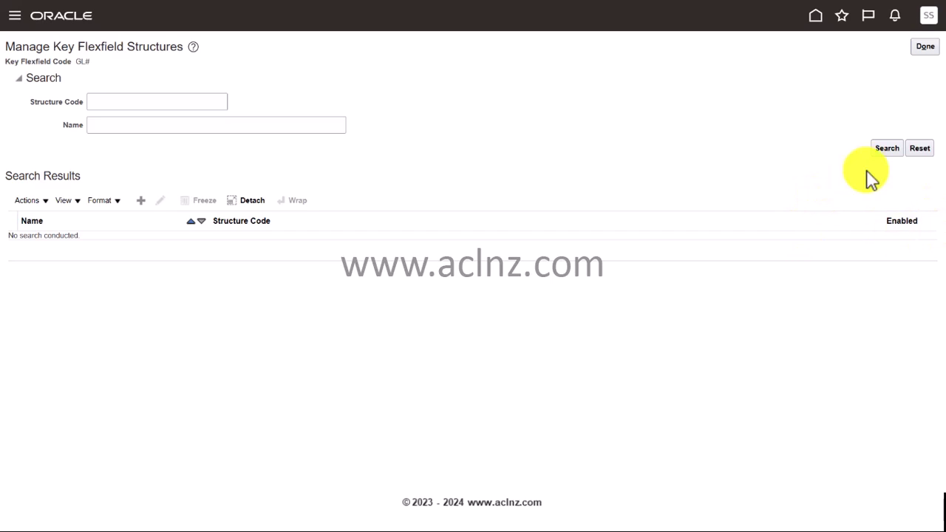
Search structure code OR_GL to confirm OR_GL_COA is enabled, then finish with Done.
click(130, 101)
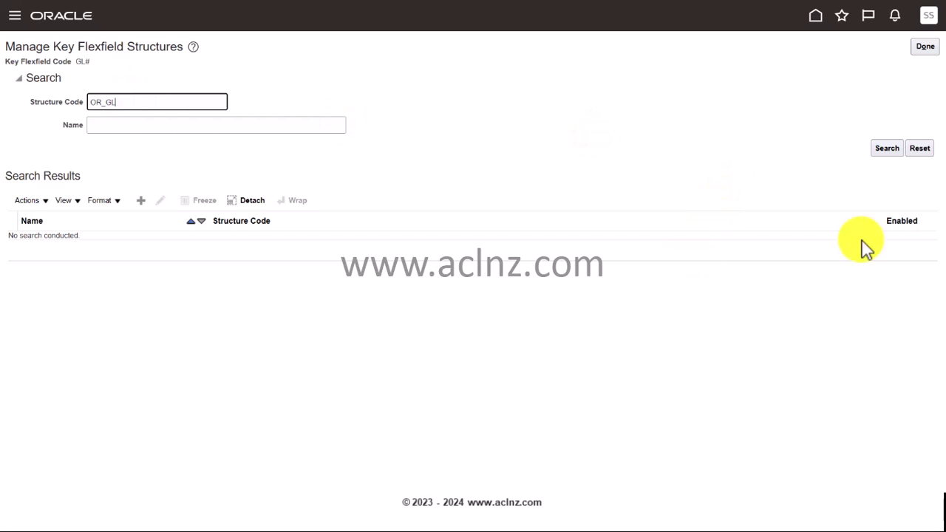
click(894, 151)
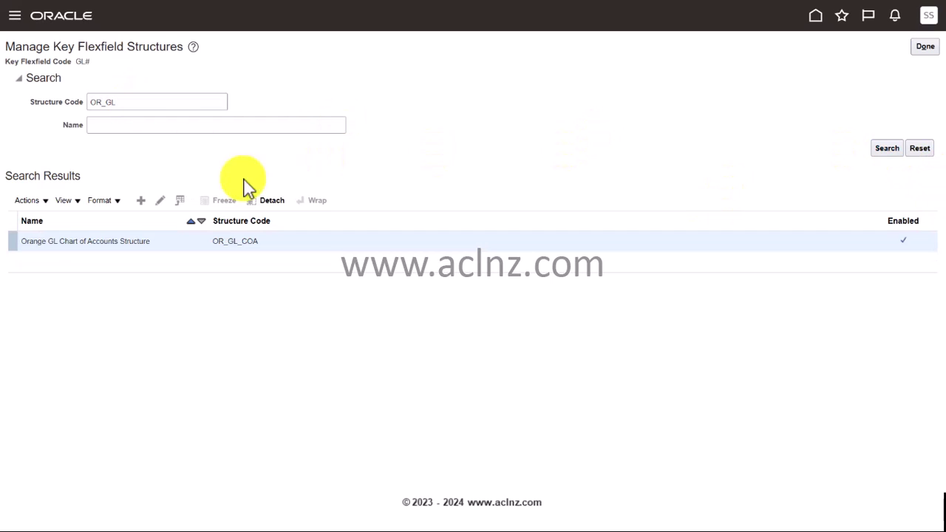
click(29, 201)
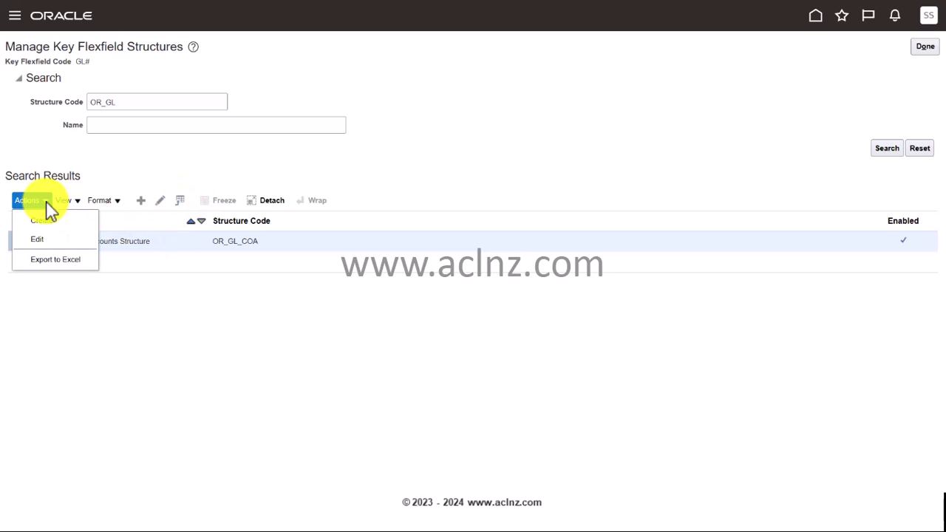
click(46, 204)
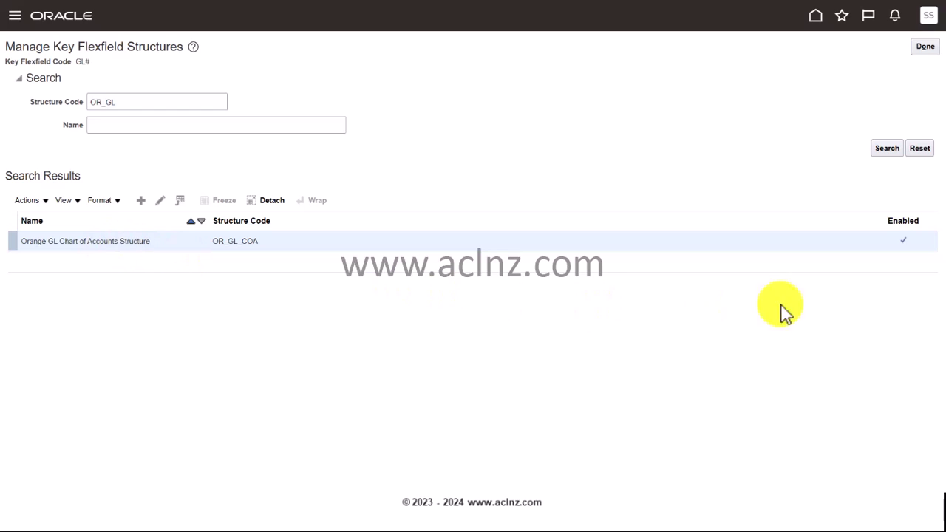
click(926, 47)
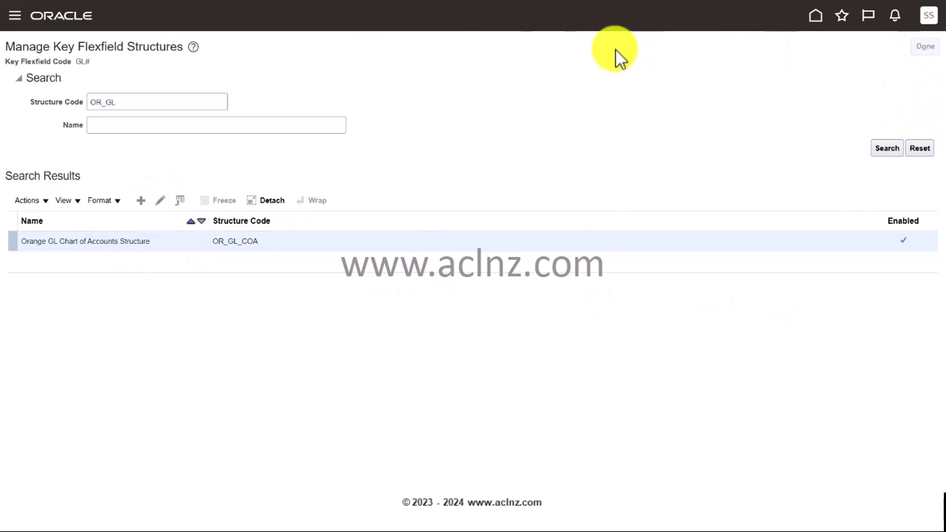